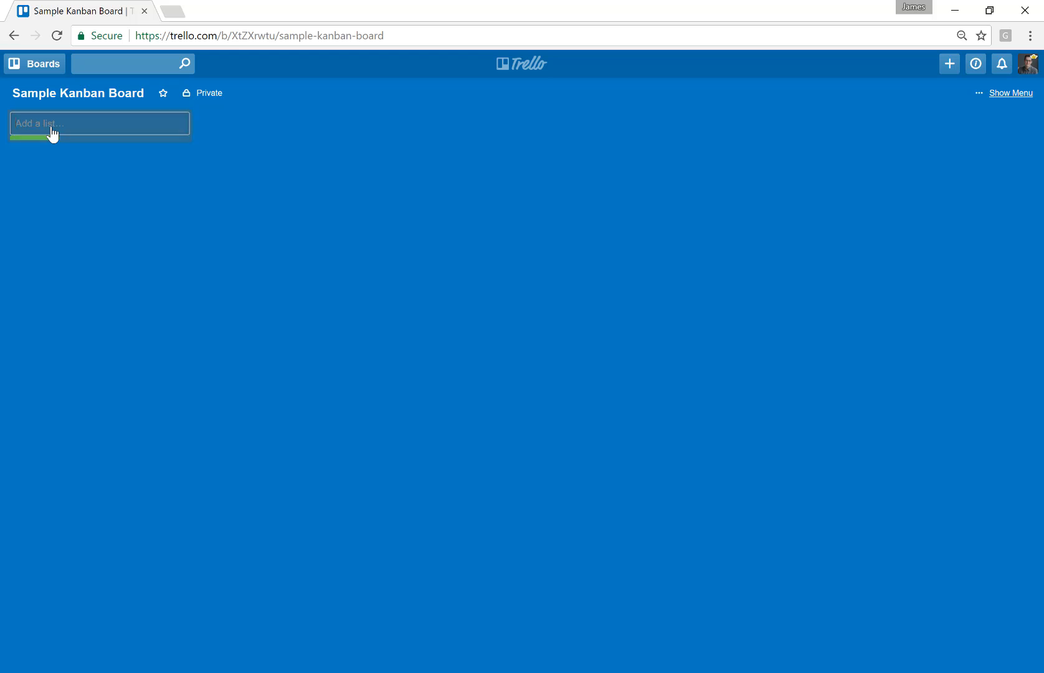
# Create three lists on the board named To-Do, Doing and Done.
pyautogui.write('To-Do')
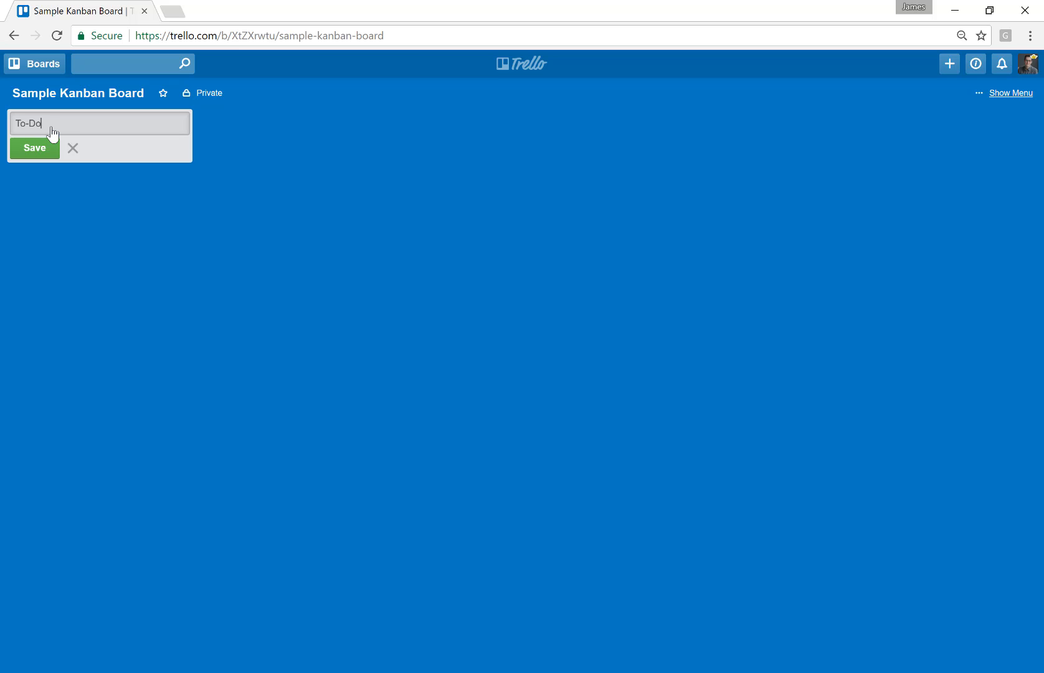
pyautogui.press('Return')
pyautogui.write('Doing')
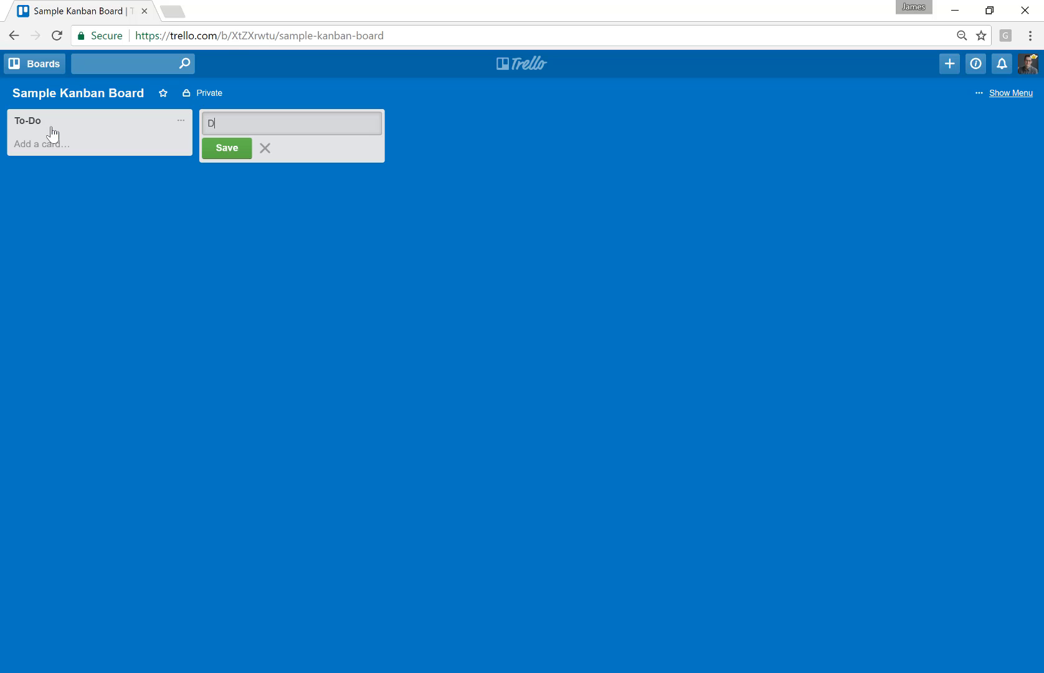
pyautogui.press('Return')
pyautogui.write('Done')
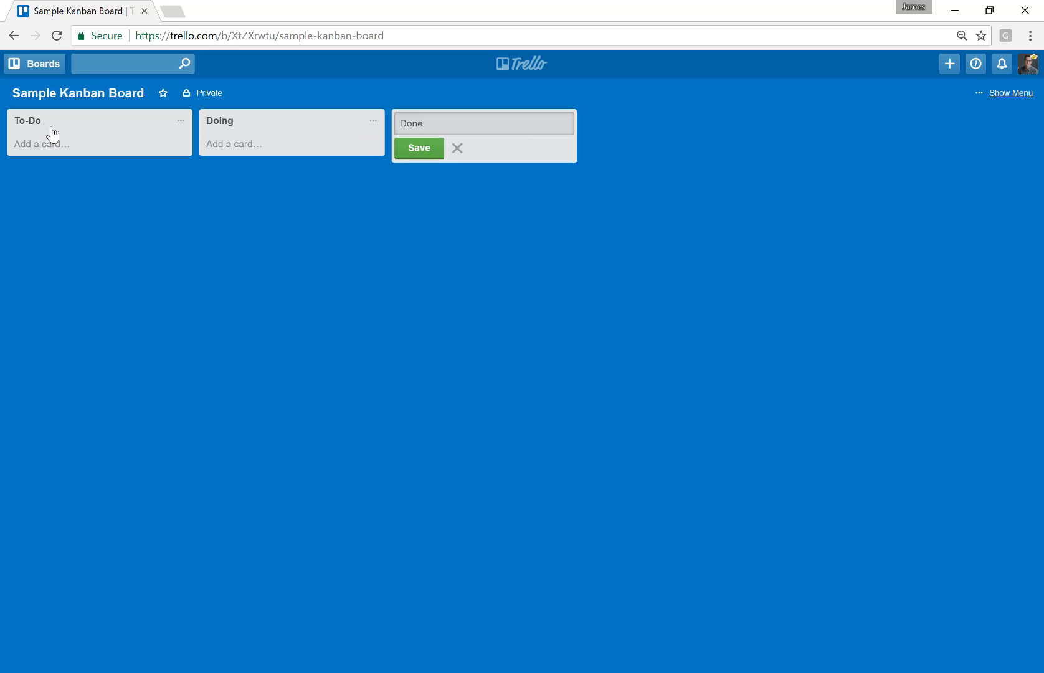
pyautogui.press('Return')
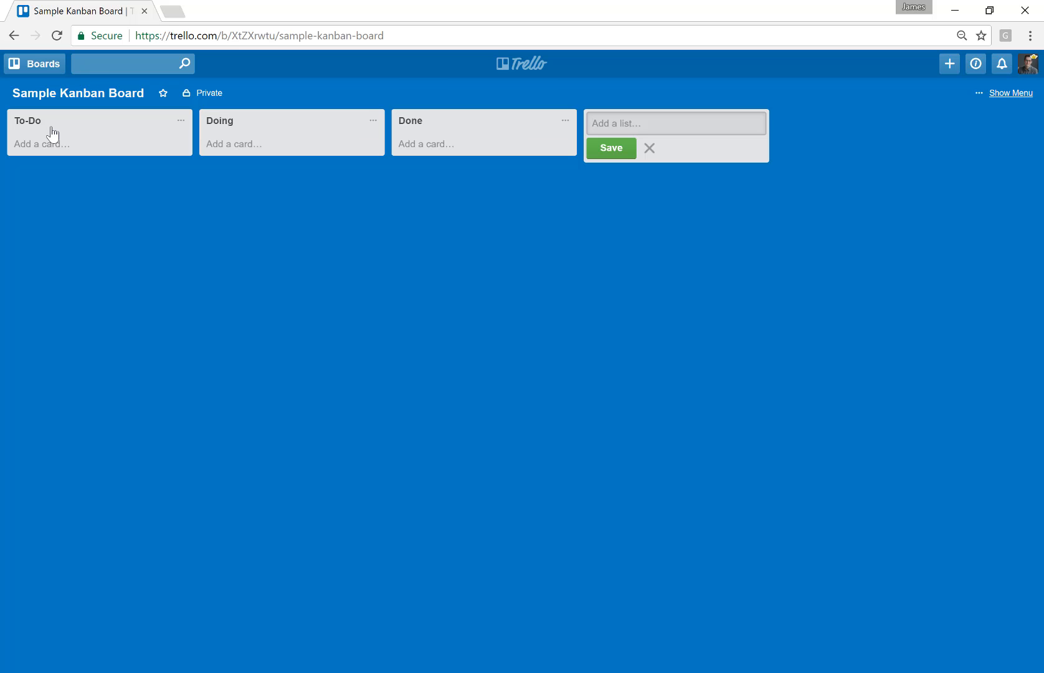
pyautogui.click(650, 148)
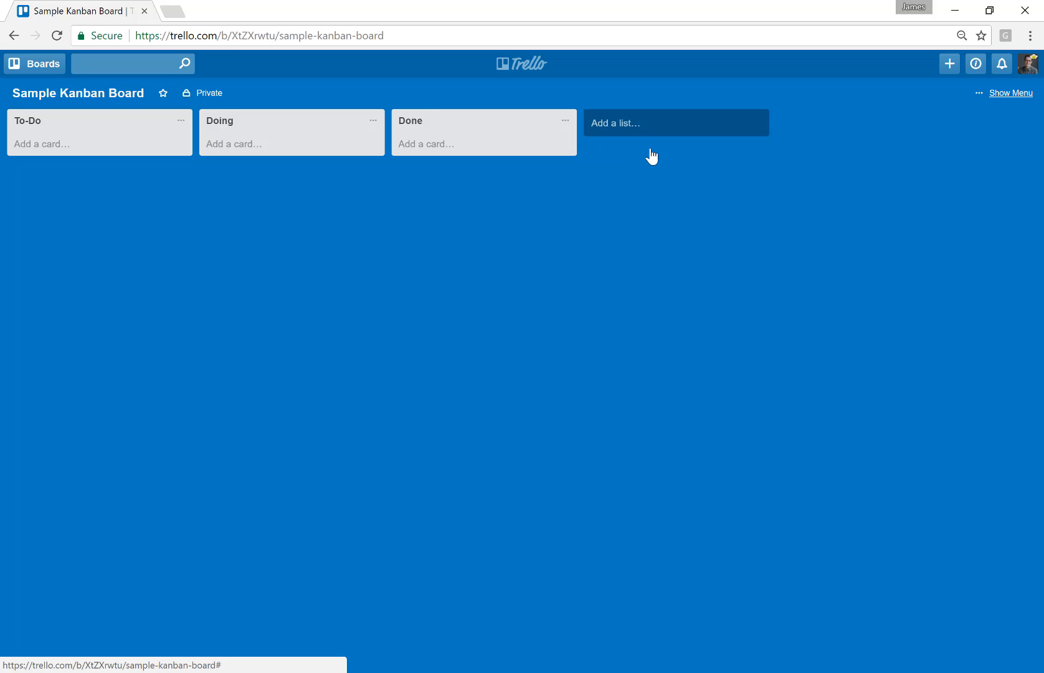
# Add the cards Task 1, Task 2, Assemble Tunnel Boring Machine, Construct Shaft and Negotiate Change Order 1 to the To-Do list.
pyautogui.click(48, 144)
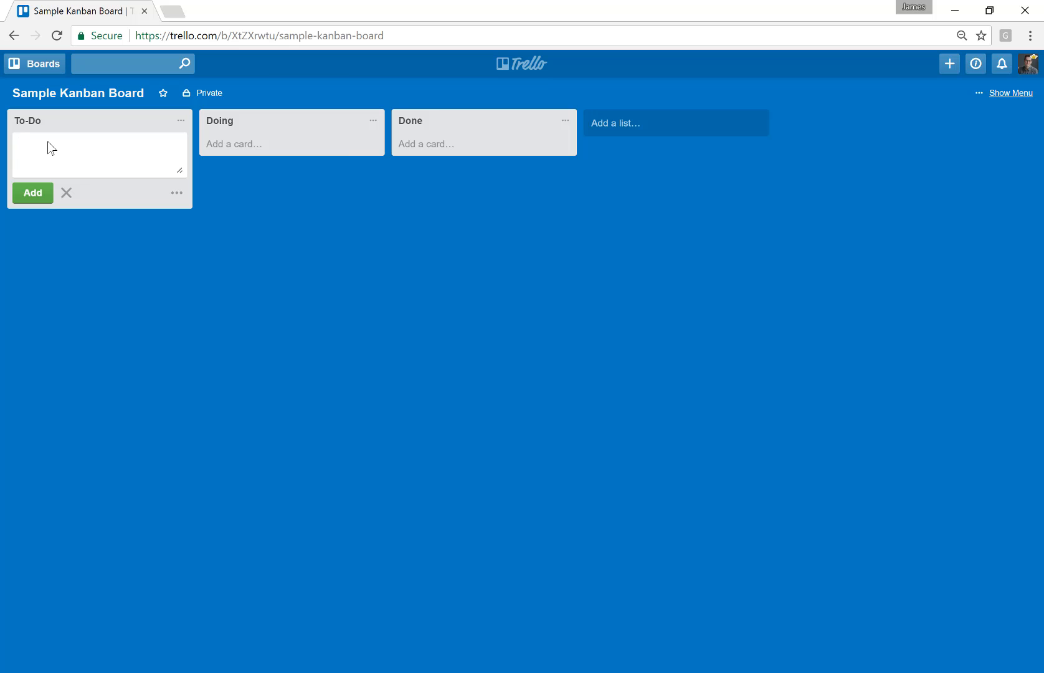
pyautogui.write('Task 1')
pyautogui.press('Return')
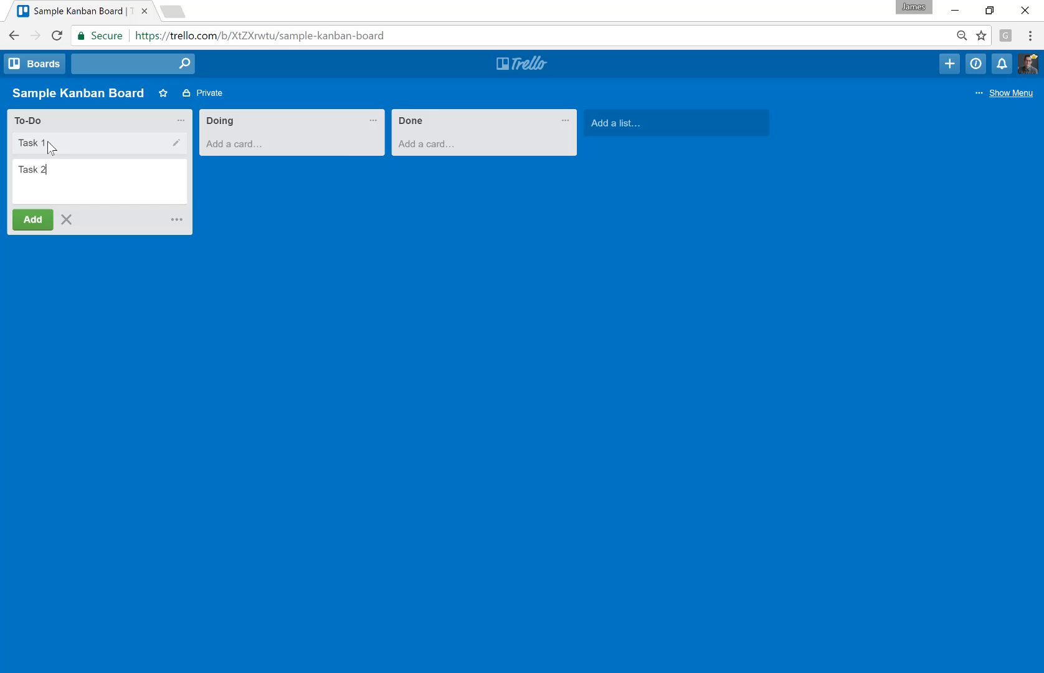
pyautogui.press('Return')
pyautogui.write('Assem')
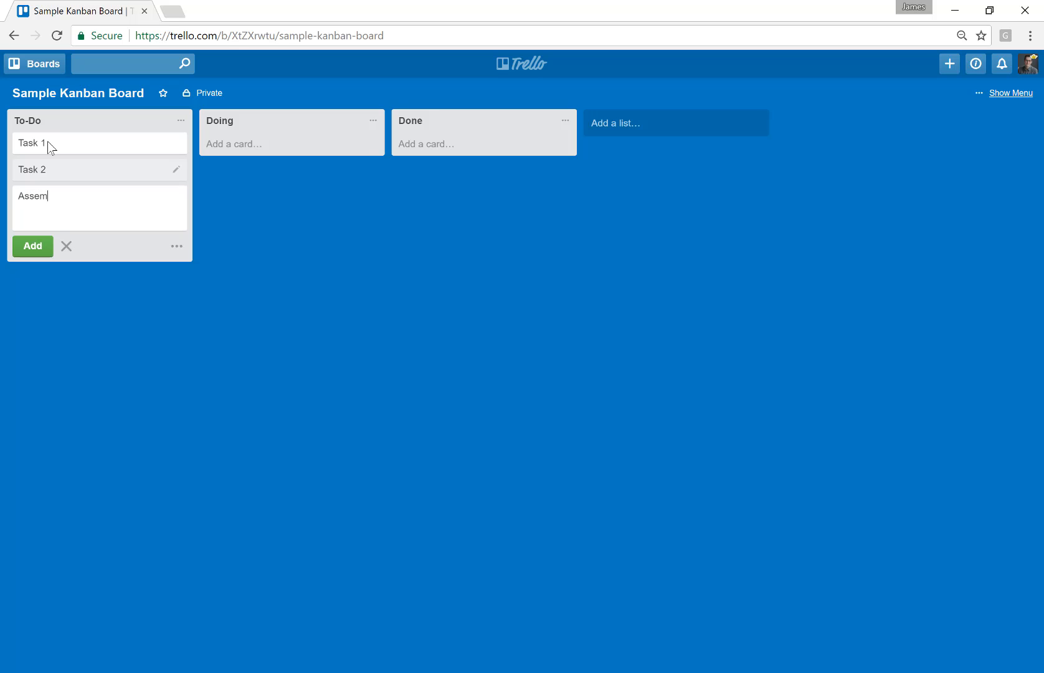
pyautogui.write('ble Tunnel Boring Machine')
pyautogui.press('Return')
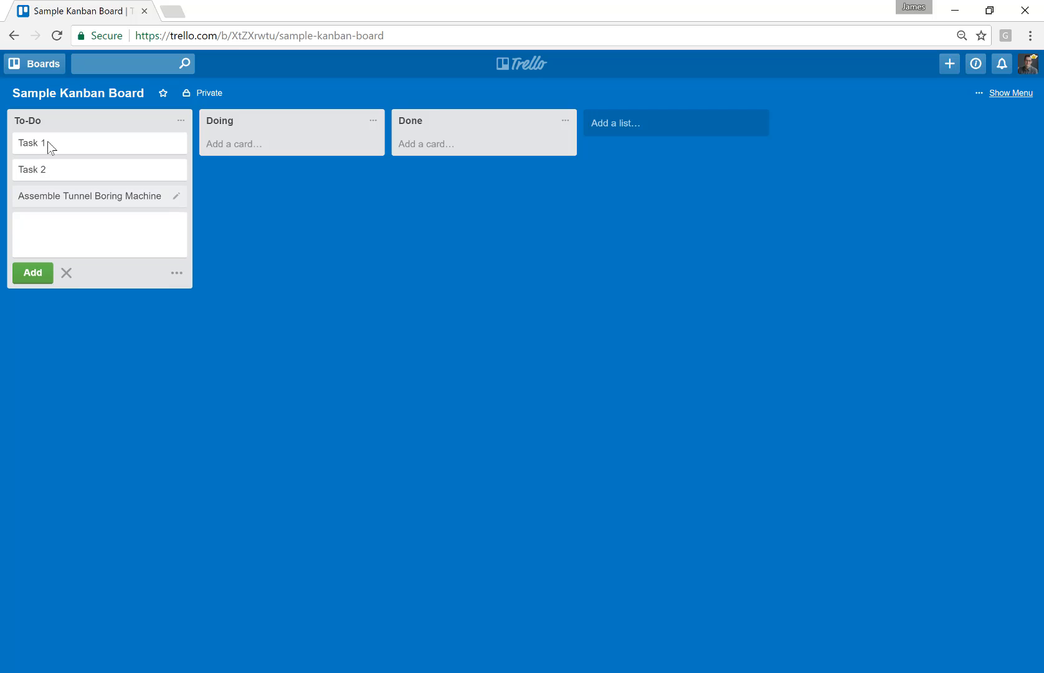
pyautogui.write('Construct Shaft')
pyautogui.press('Return')
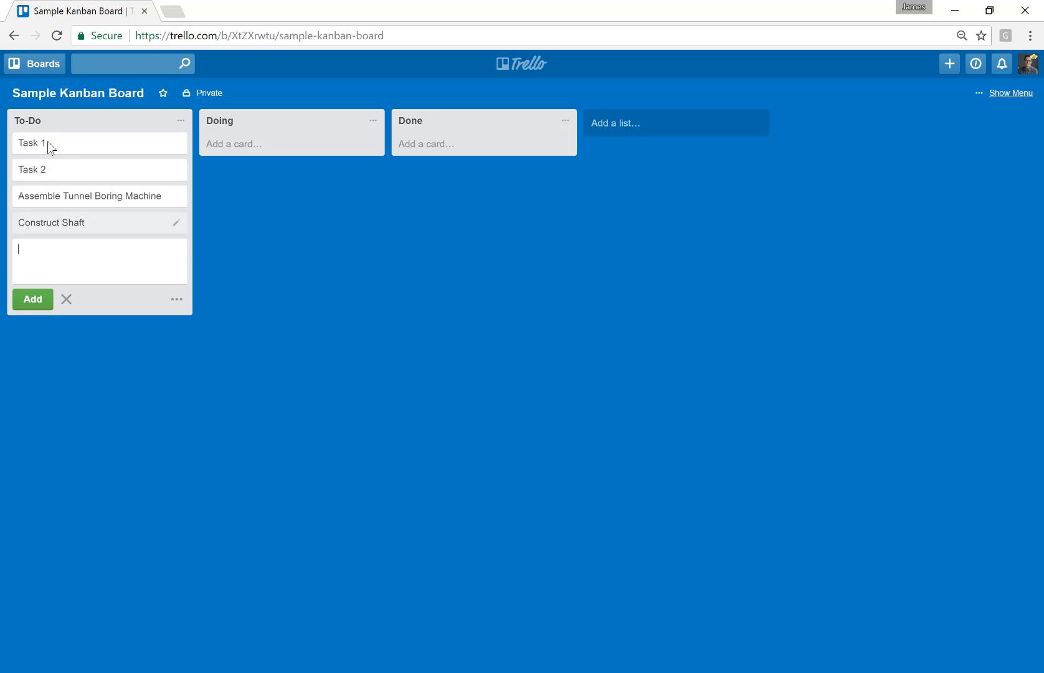
pyautogui.write('Negotiate Change Order 1')
pyautogui.press('Return')
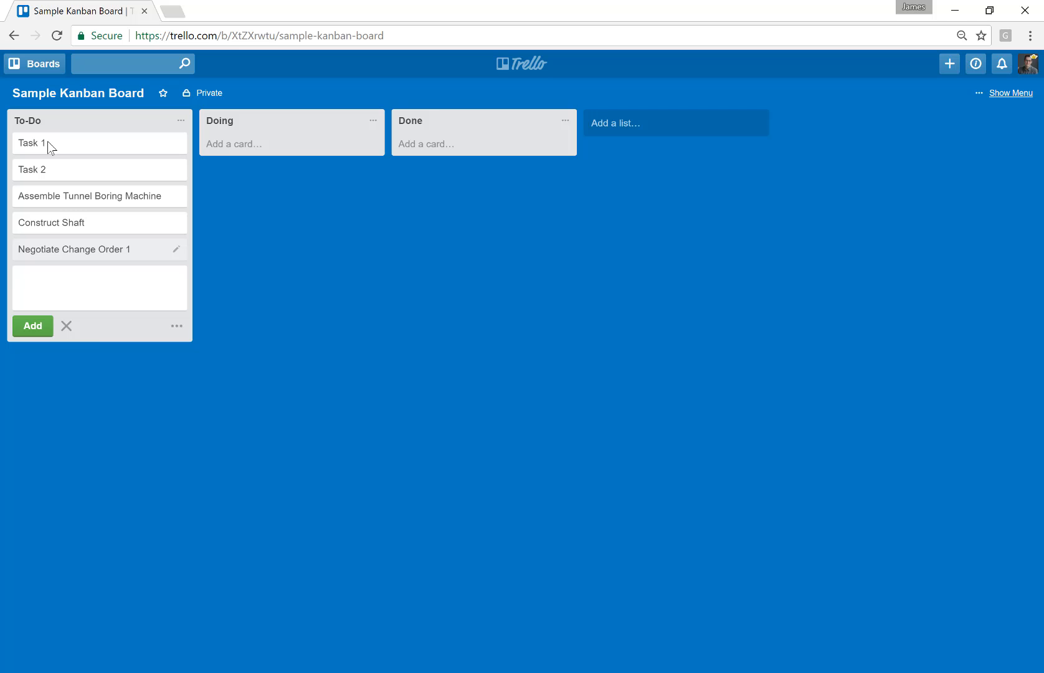
pyautogui.click(66, 327)
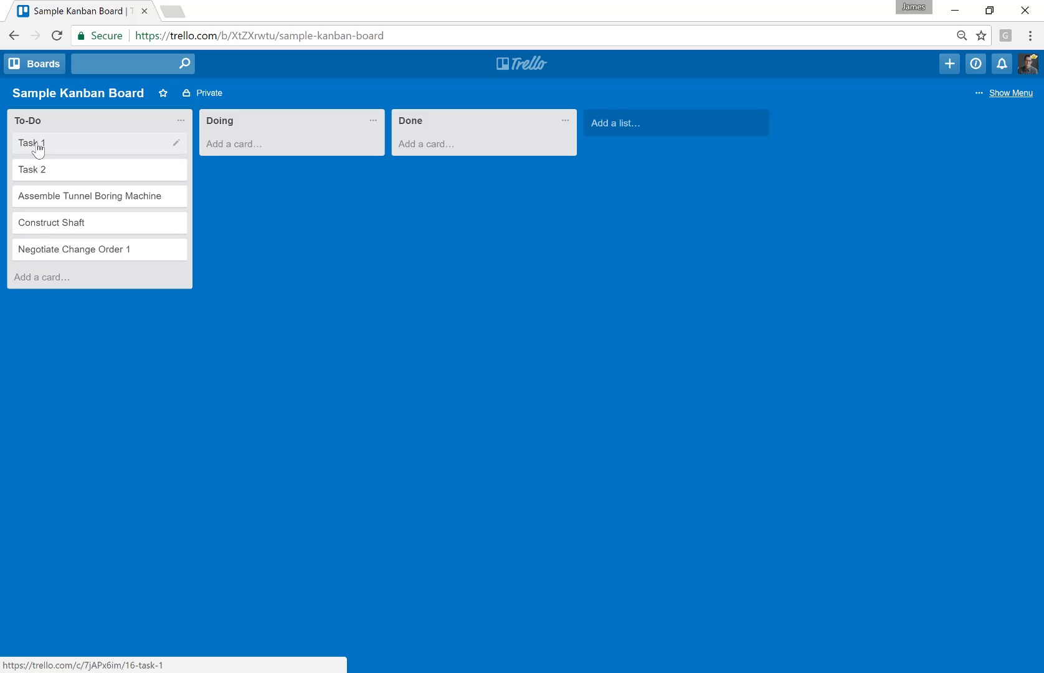
# Move Task 1, Task 2 and Assemble Tunnel Boring Machine into the Doing list in that order, and move Task 1 on to Done.
pyautogui.moveTo(38, 147); pyautogui.dragTo(237, 151)
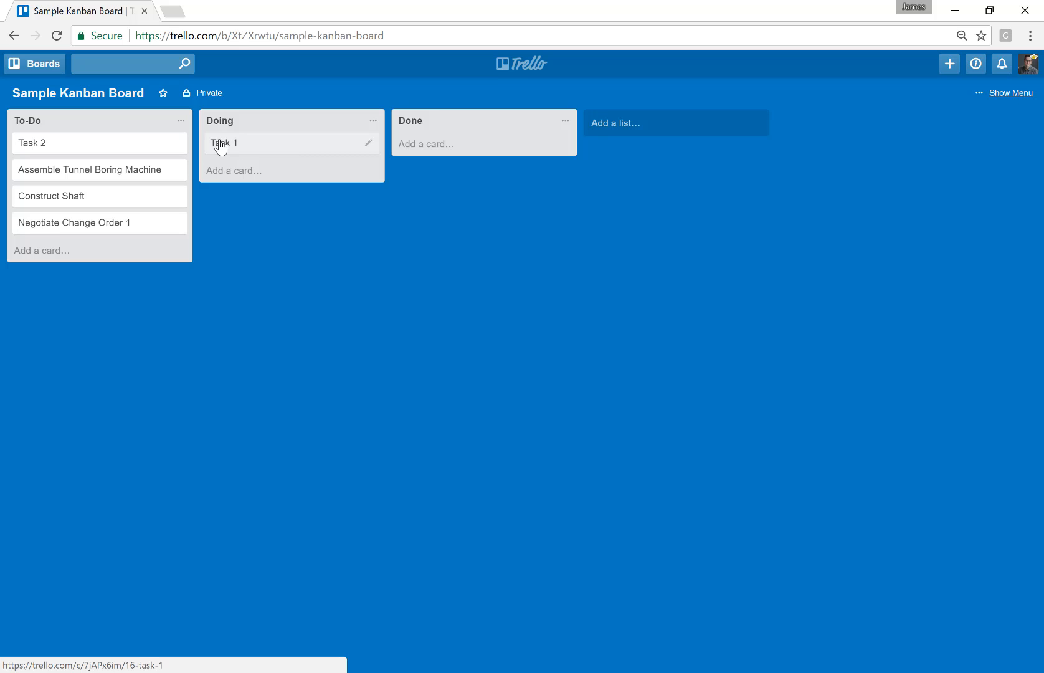
pyautogui.moveTo(38, 148); pyautogui.dragTo(231, 170)
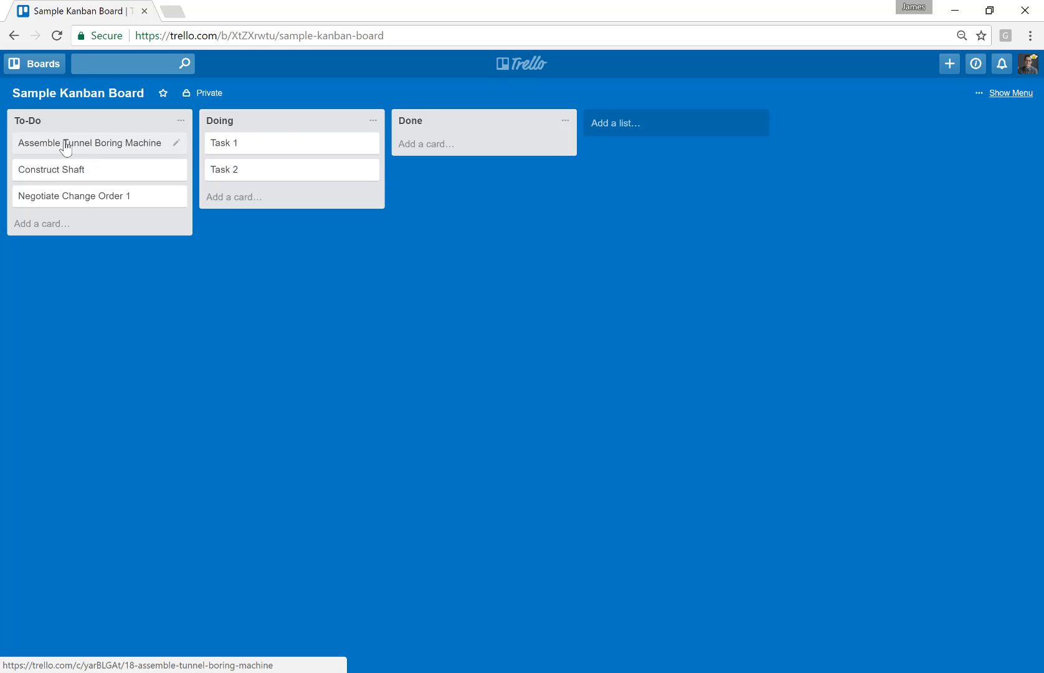
pyautogui.moveTo(65, 147); pyautogui.dragTo(257, 198)
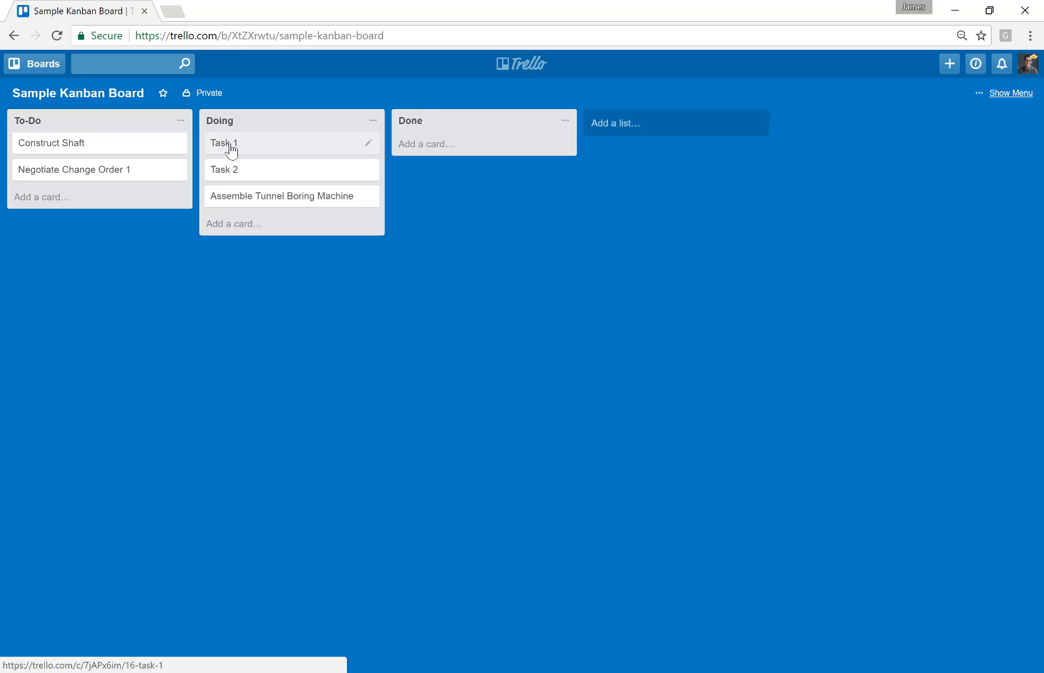
pyautogui.moveTo(231, 149); pyautogui.dragTo(409, 141)
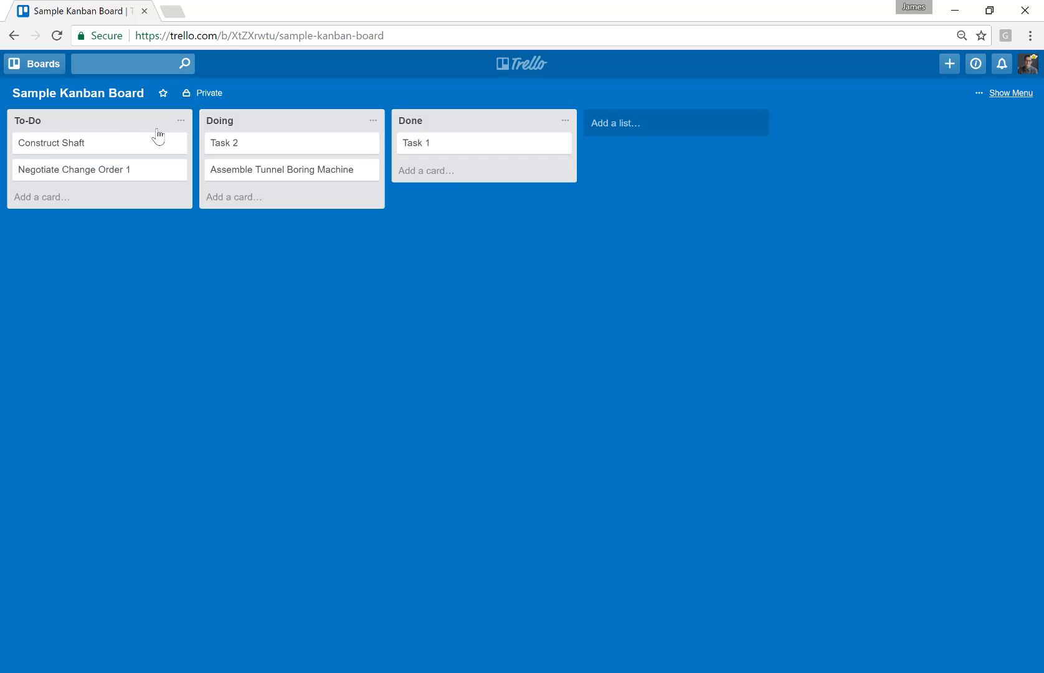
# Rename the three lists, in board order, to Backlog, In-Progress and Completed.
pyautogui.click(28, 125)
pyautogui.write('Backlog')
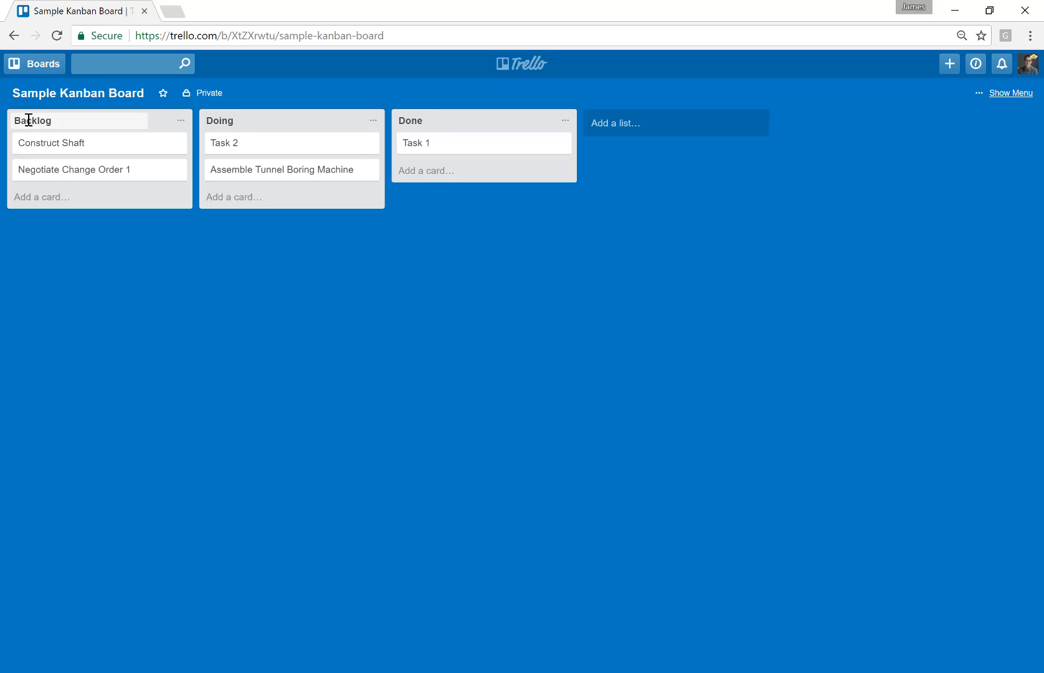
pyautogui.press('Return')
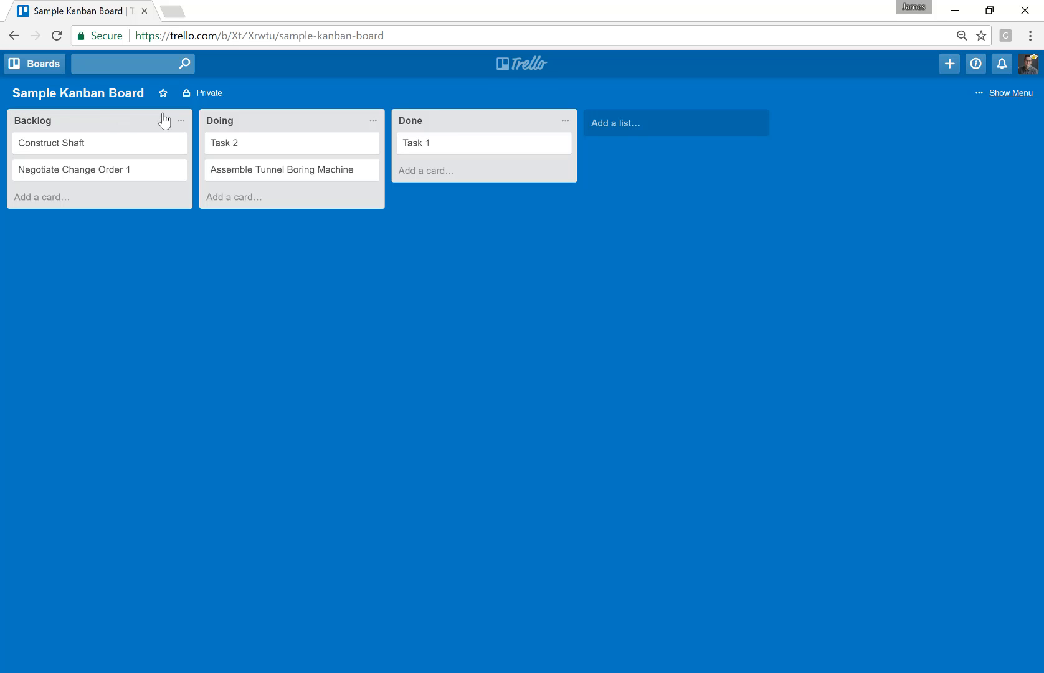
pyautogui.click(220, 124)
pyautogui.write('In-Progress')
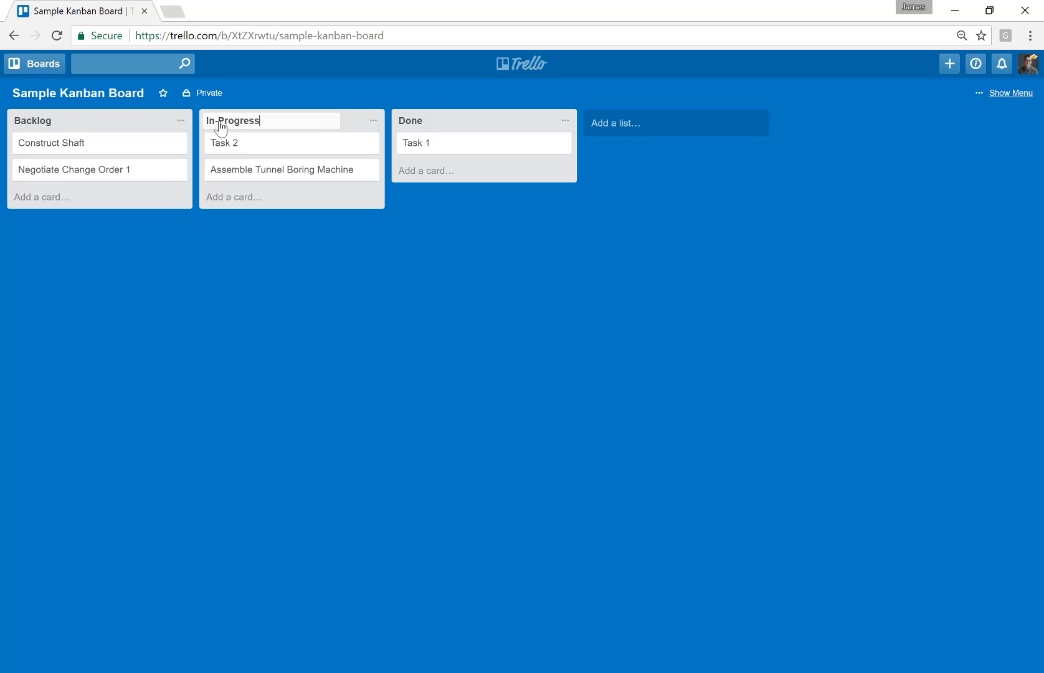
pyautogui.press('Return')
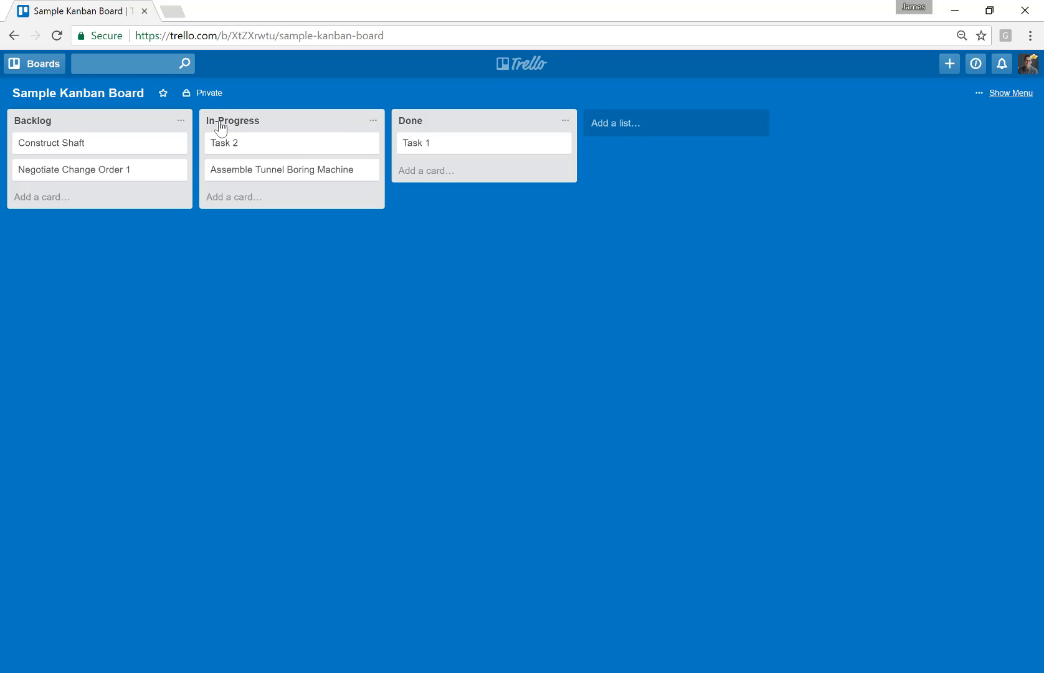
pyautogui.click(414, 123)
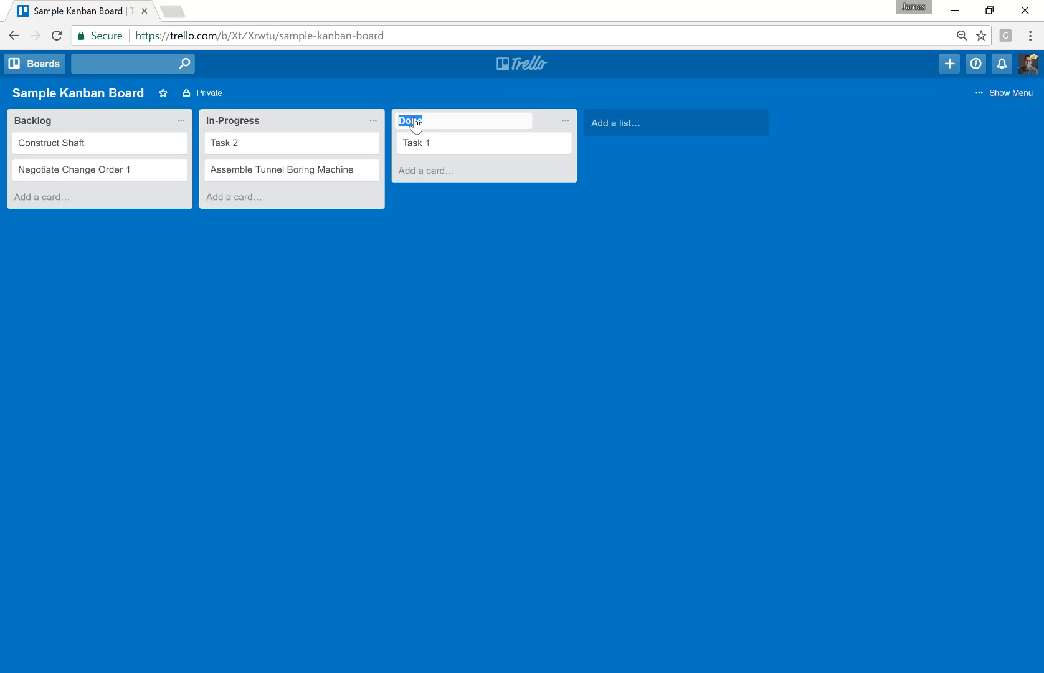
pyautogui.write('Completed')
pyautogui.press('Return')
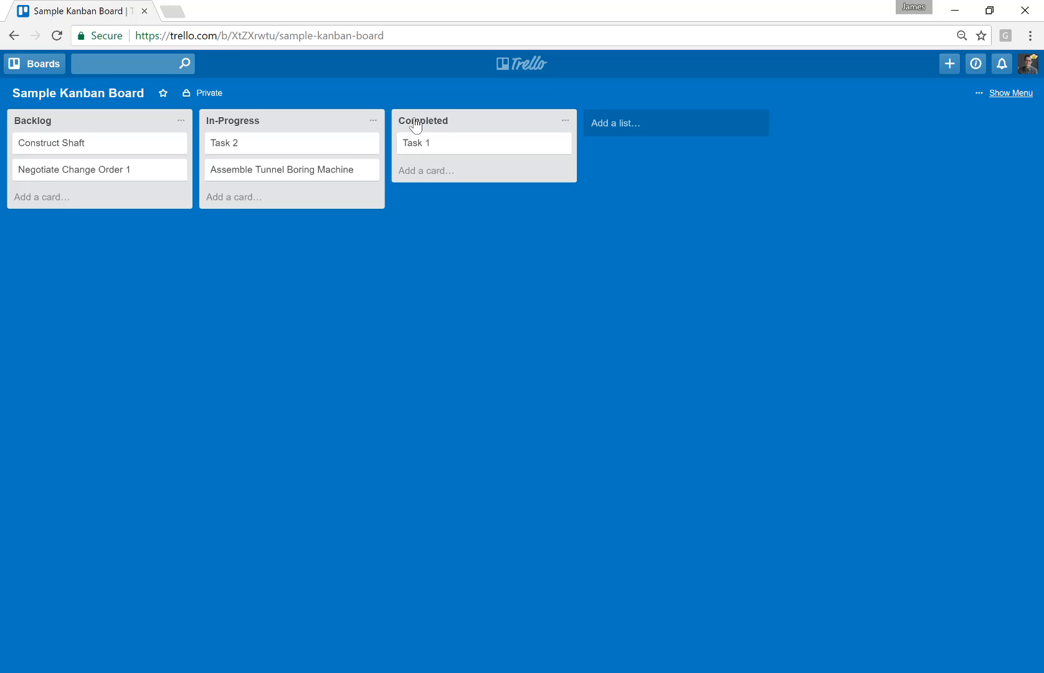
# Add a list named QA Review and place it between the In-Progress and Completed lists.
pyautogui.click(611, 130)
pyautogui.write('Q')
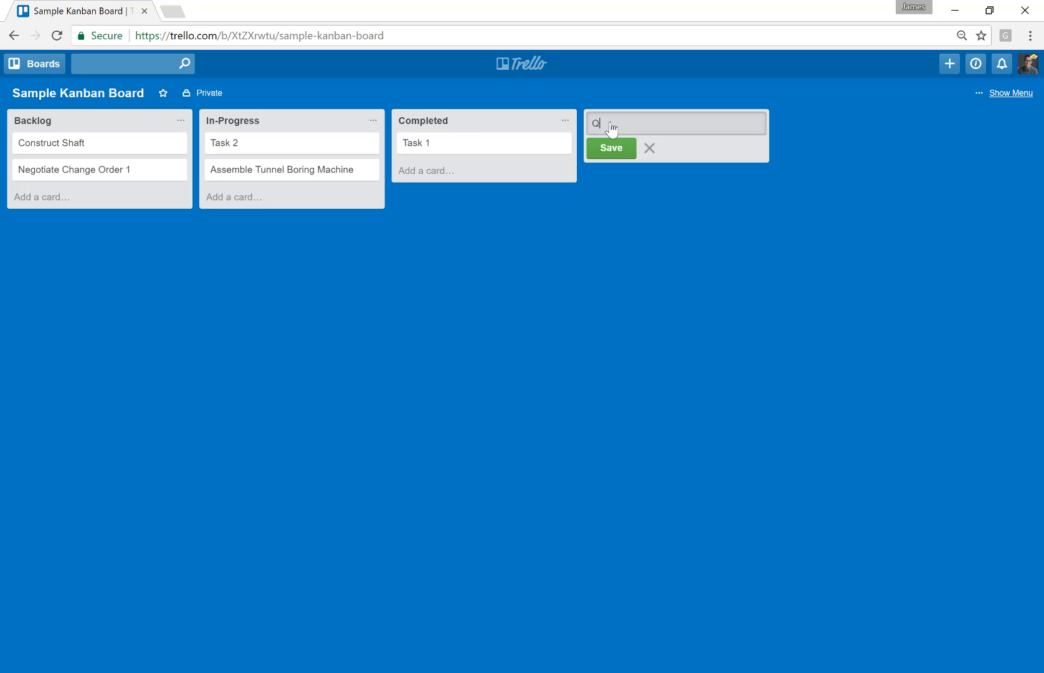
pyautogui.write('A Review')
pyautogui.press('Return')
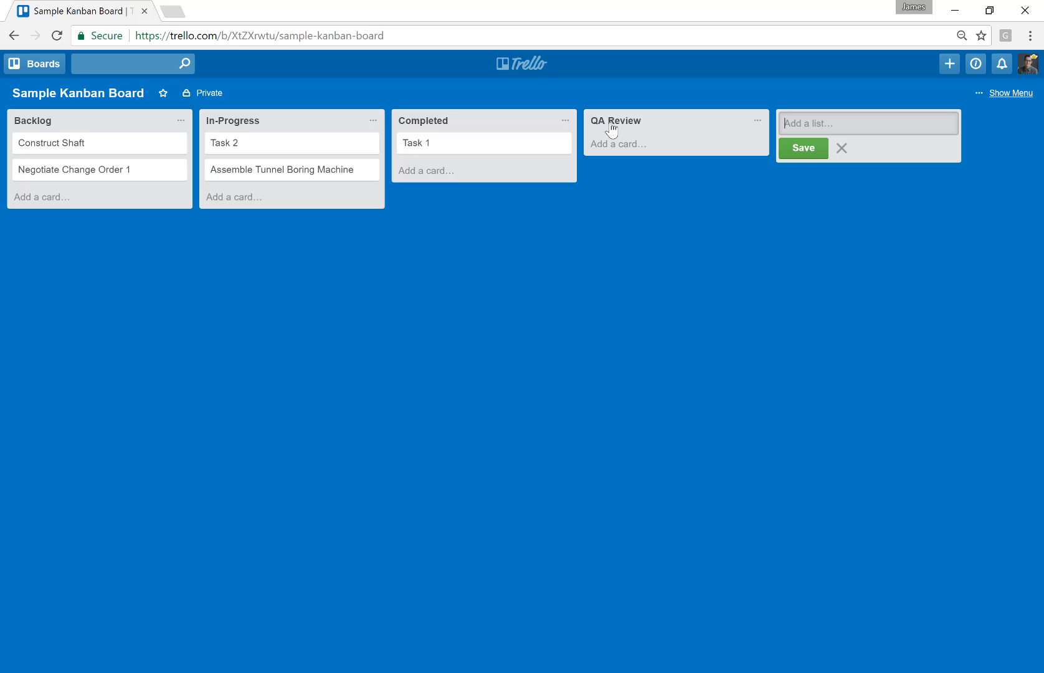
pyautogui.click(840, 148)
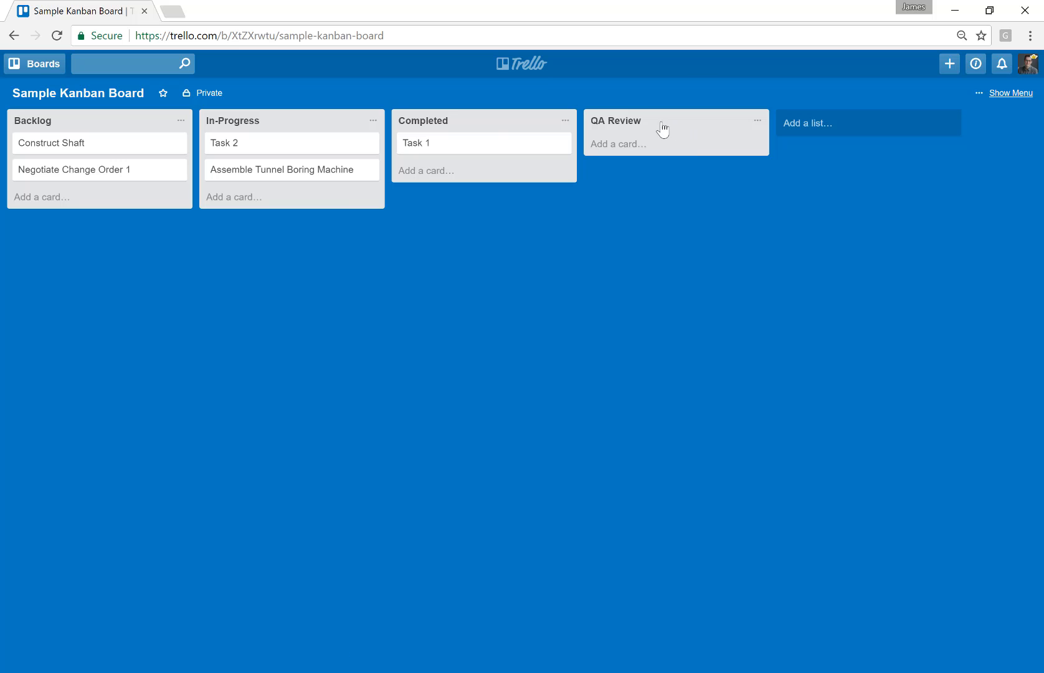
pyautogui.moveTo(659, 123); pyautogui.dragTo(536, 149)
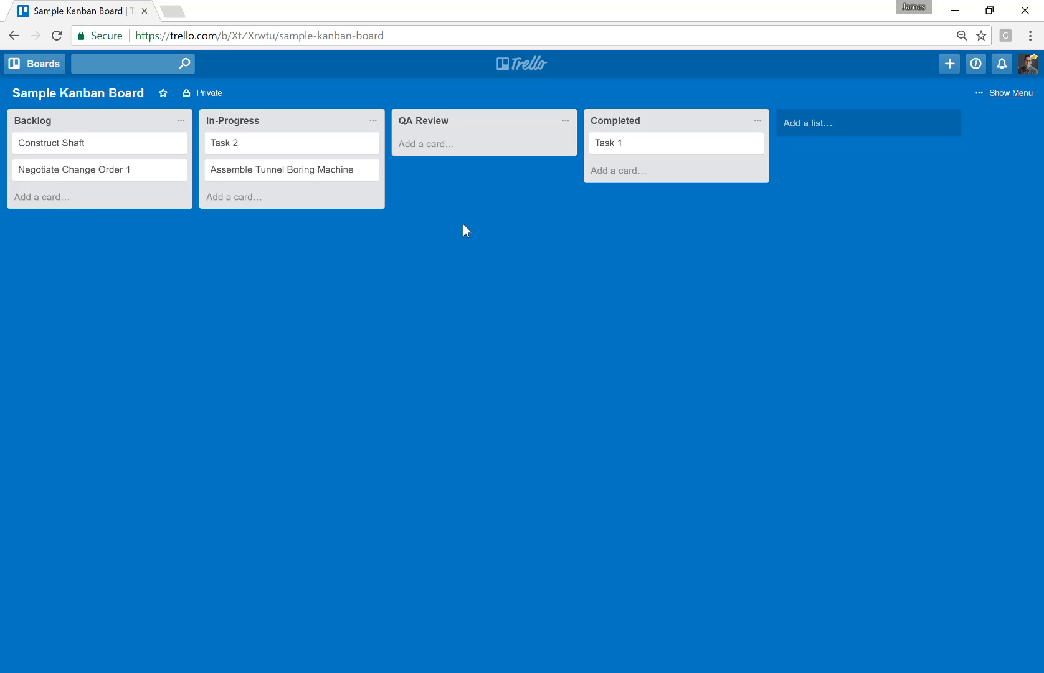
# Add a checklist titled Checklist to the Task 2 card without copying items from another one.
pyautogui.click(224, 144)
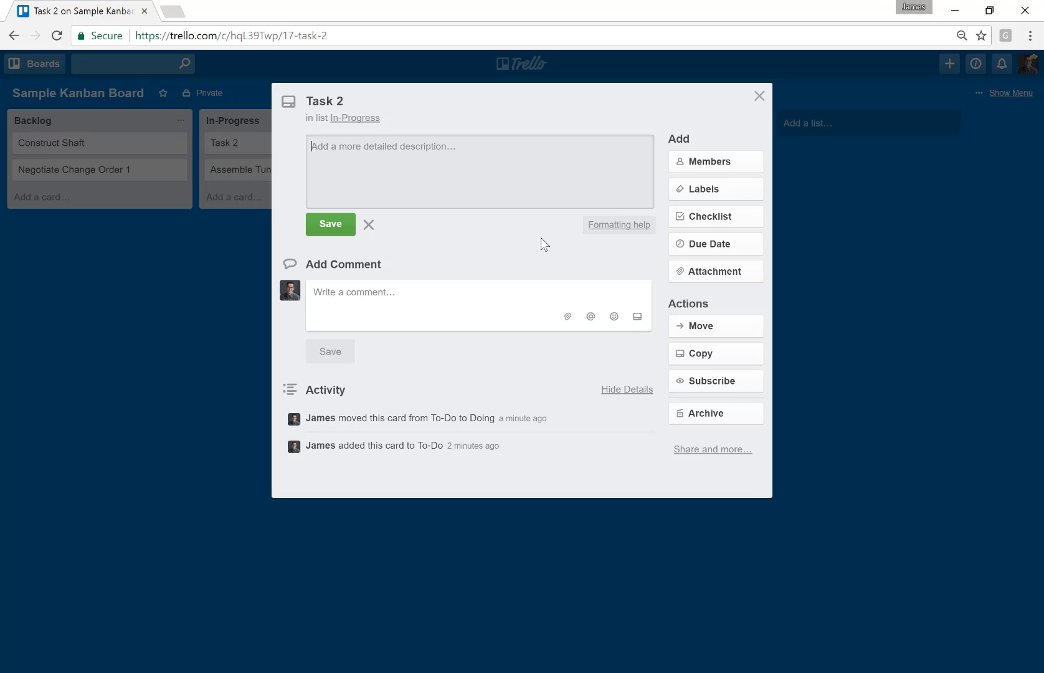
pyautogui.click(685, 219)
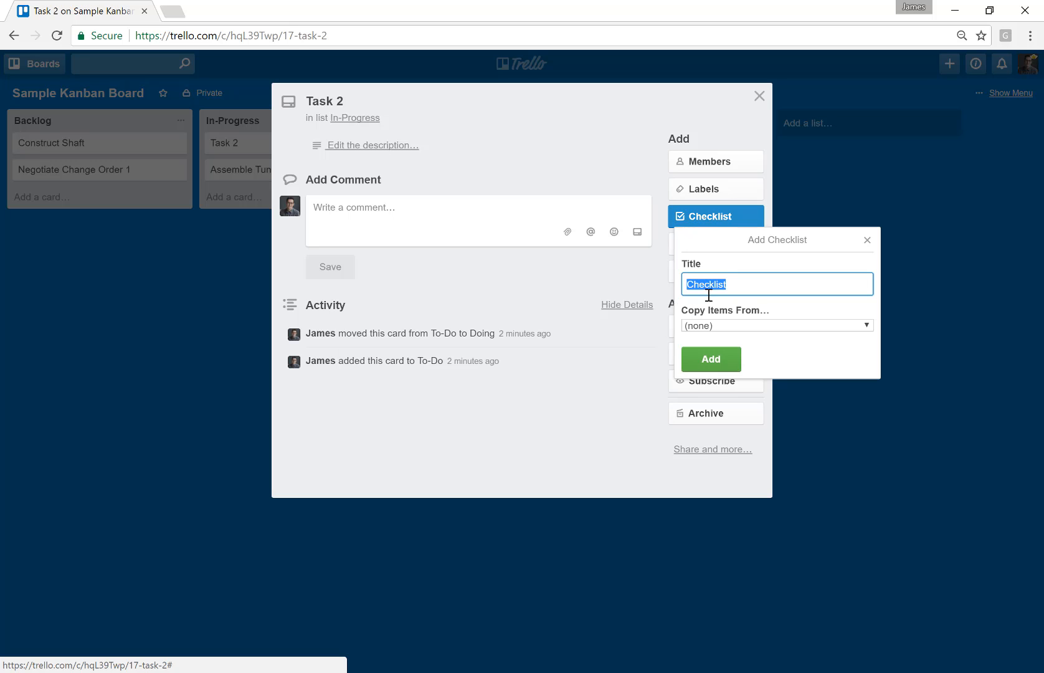
pyautogui.click(711, 359)
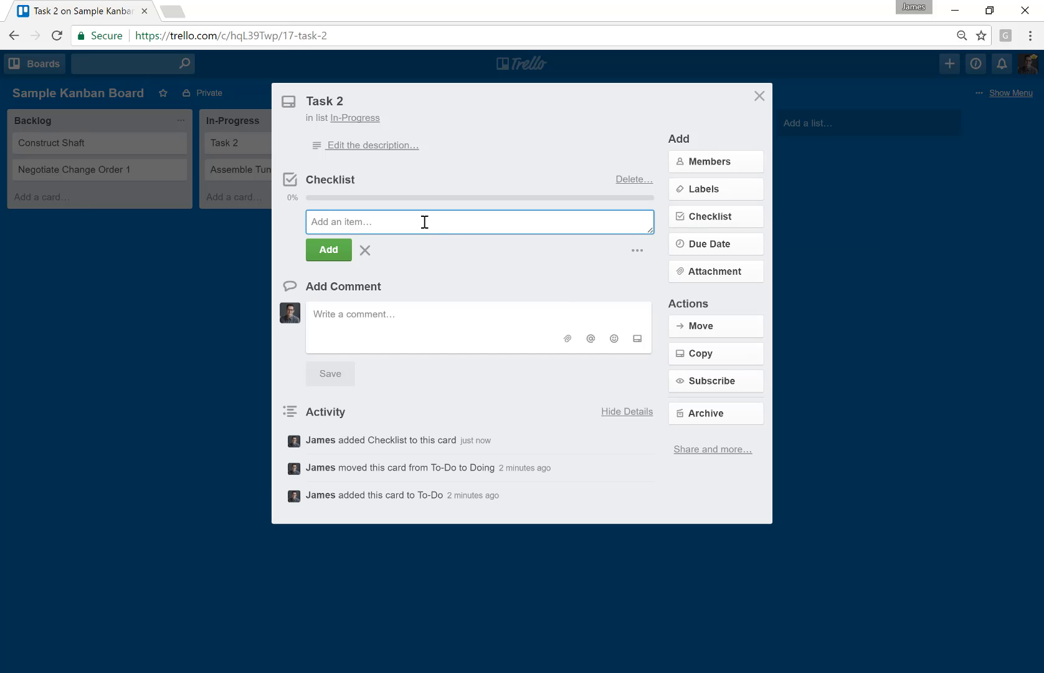
# Add the items Step 1, Step 2, Step 3, Step 4 and Step 5 to the Task 2 card's checklist.
pyautogui.write('Step 1')
pyautogui.press('Return')
pyautogui.write('S')
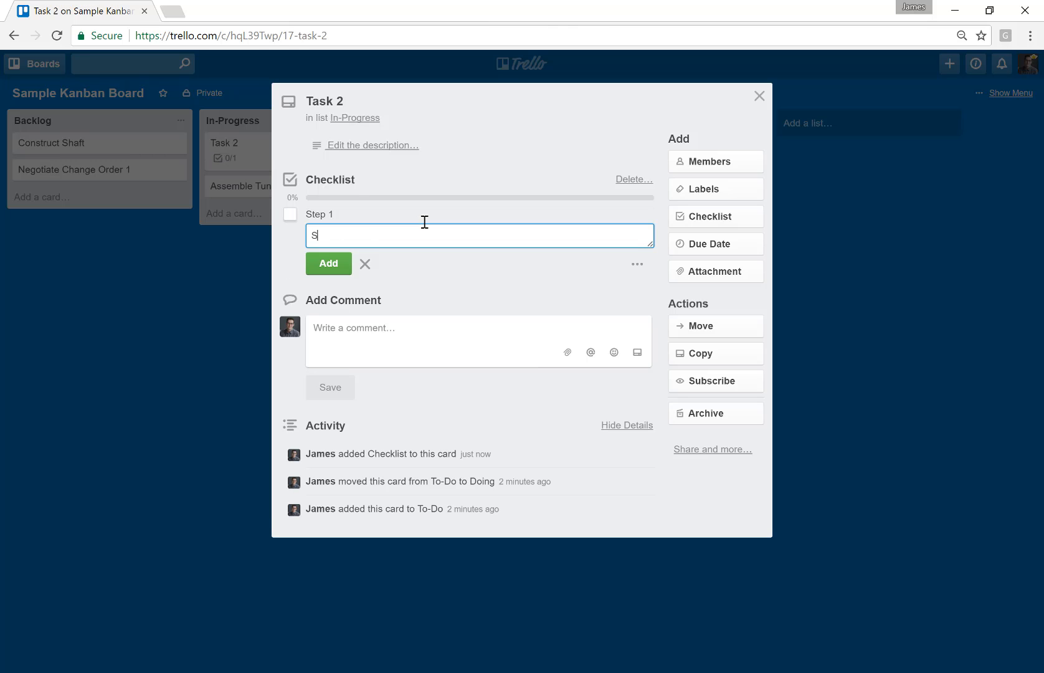
pyautogui.write('tep 2')
pyautogui.press('Return')
pyautogui.write('Step 3')
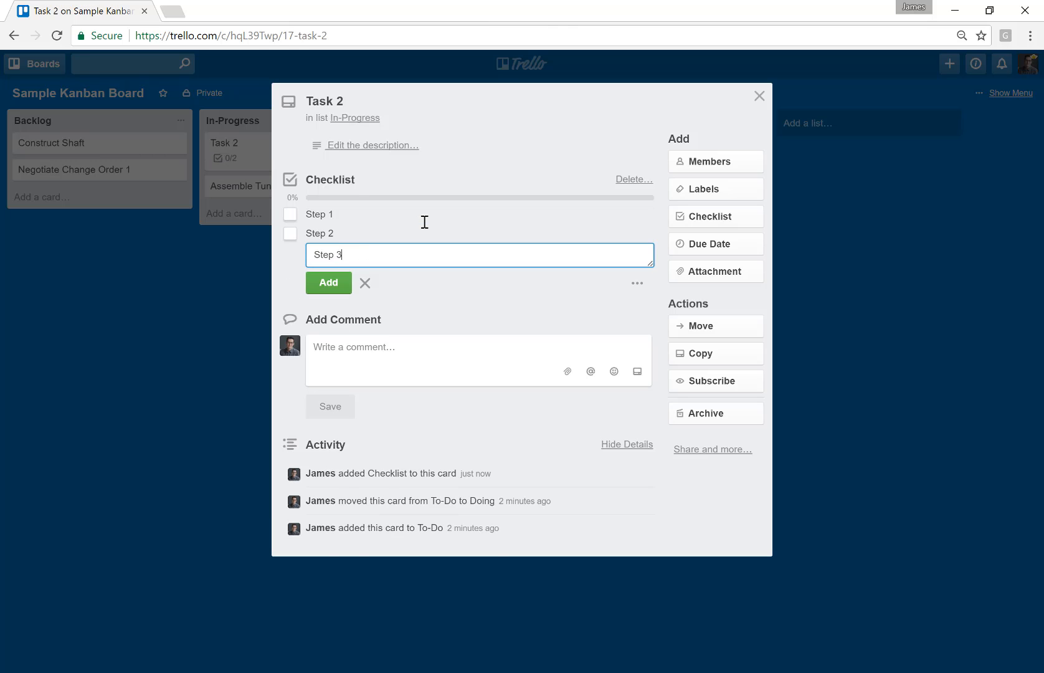
pyautogui.press('Return')
pyautogui.write('Step 4')
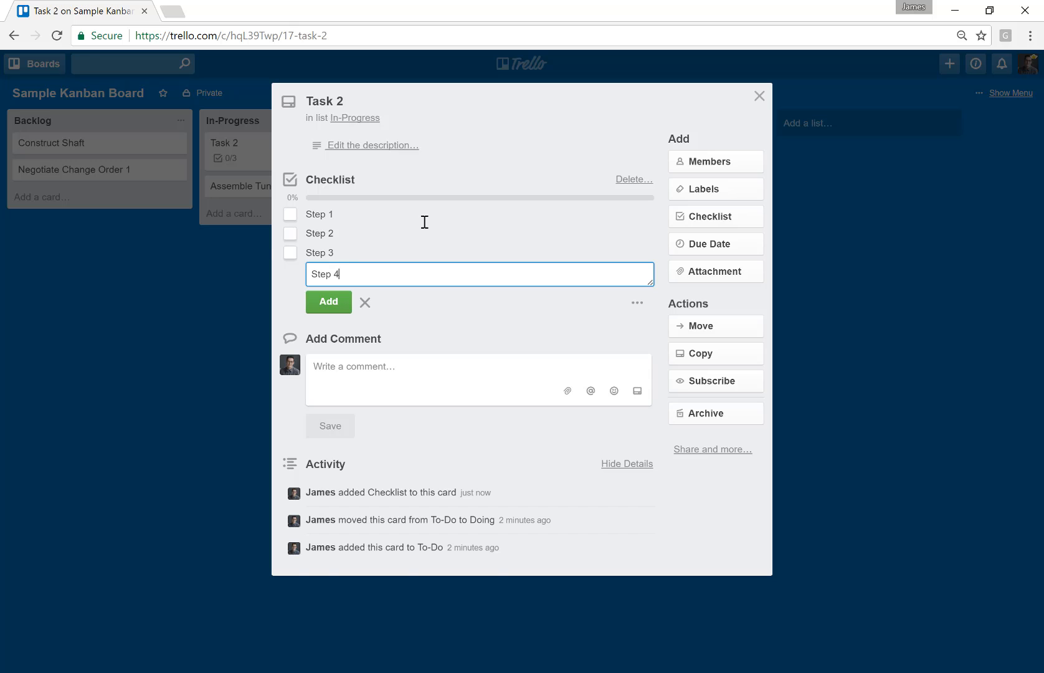
pyautogui.press('Return')
pyautogui.write('Step')
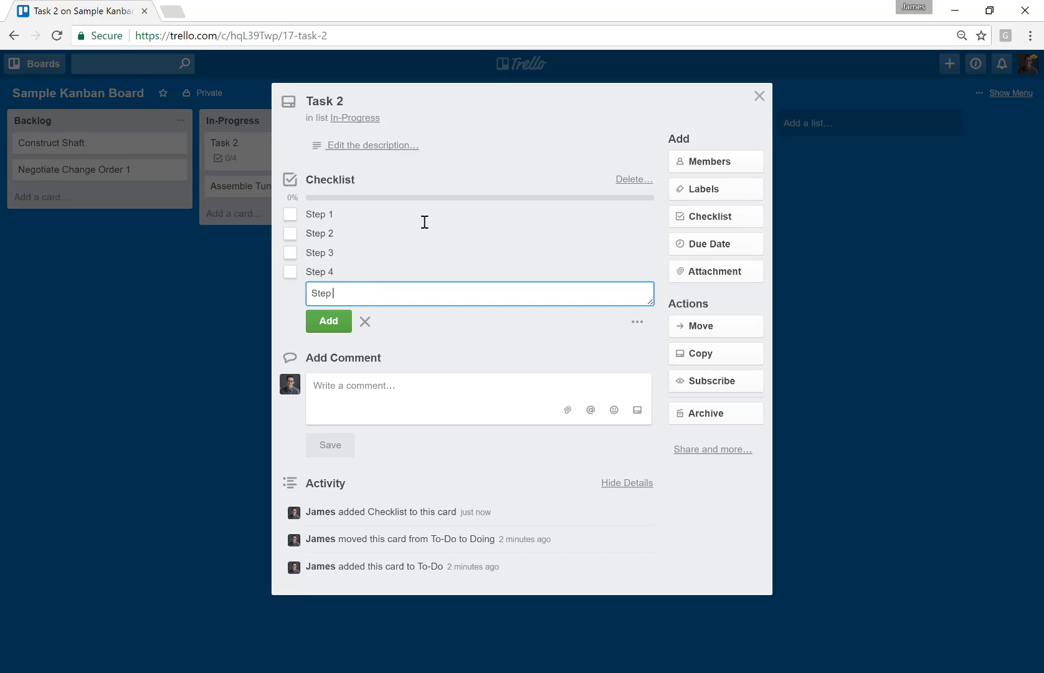
pyautogui.write(' 5')
pyautogui.press('Return')
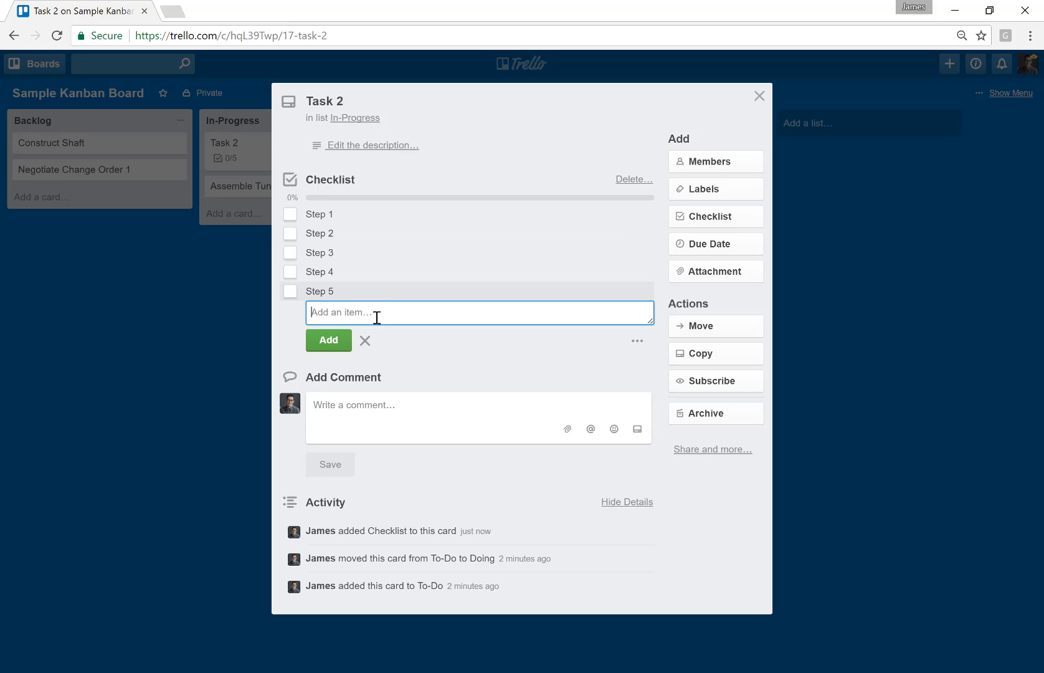
pyautogui.click(366, 342)
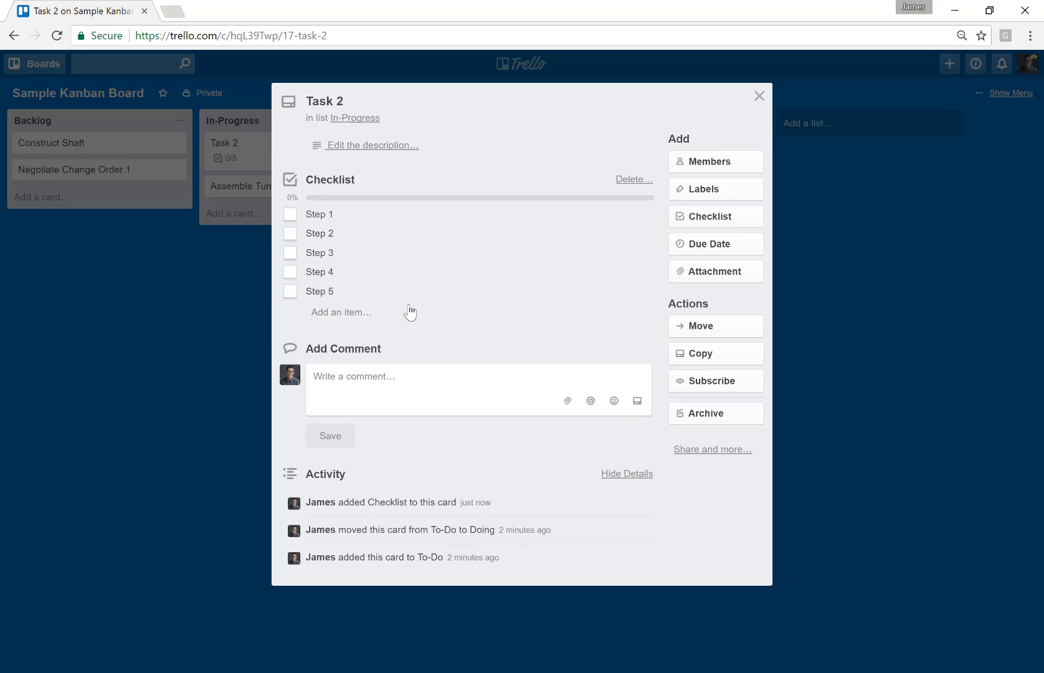
# Mark Step 1, Step 2 and Step 3 as complete in the Task 2 card's checklist and return to the board.
pyautogui.click(290, 215)
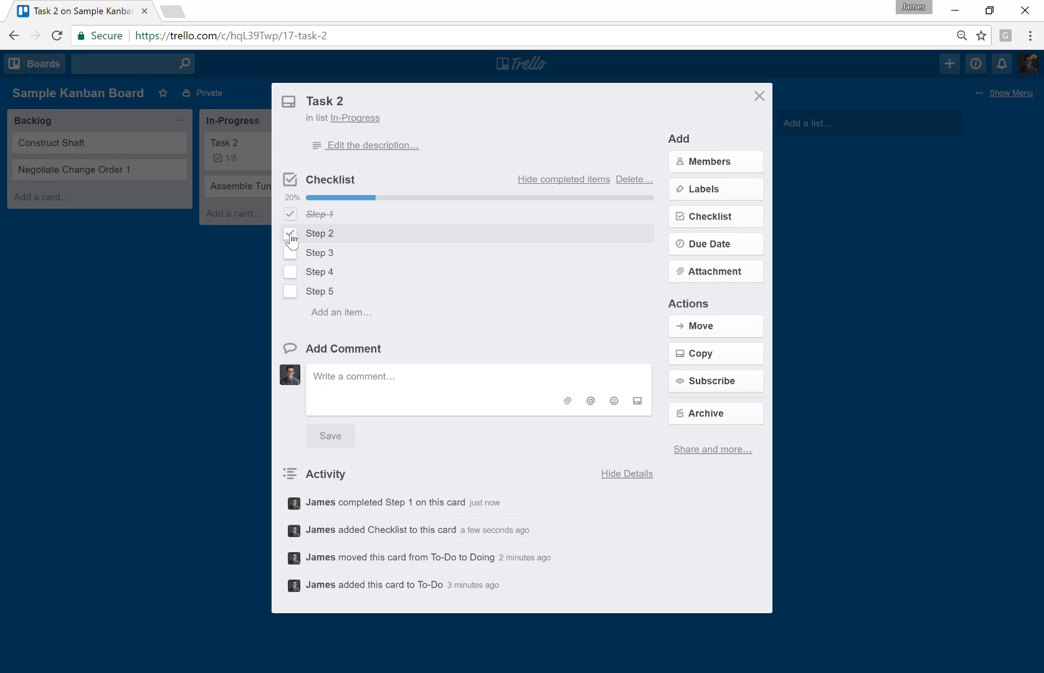
pyautogui.click(291, 235)
pyautogui.click(285, 254)
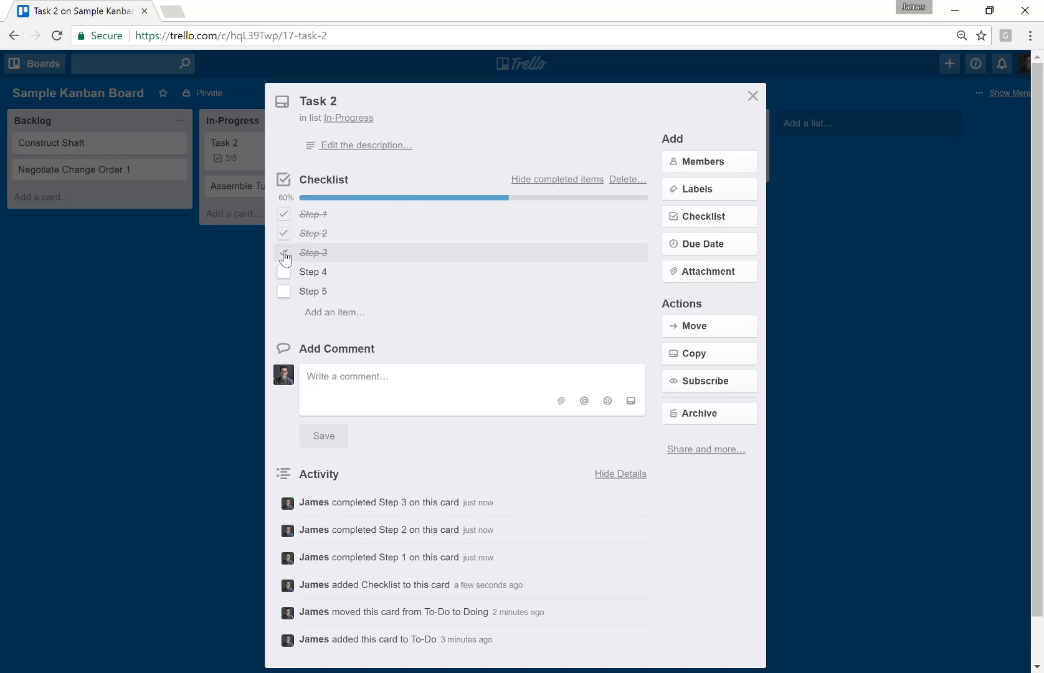
pyautogui.click(752, 97)
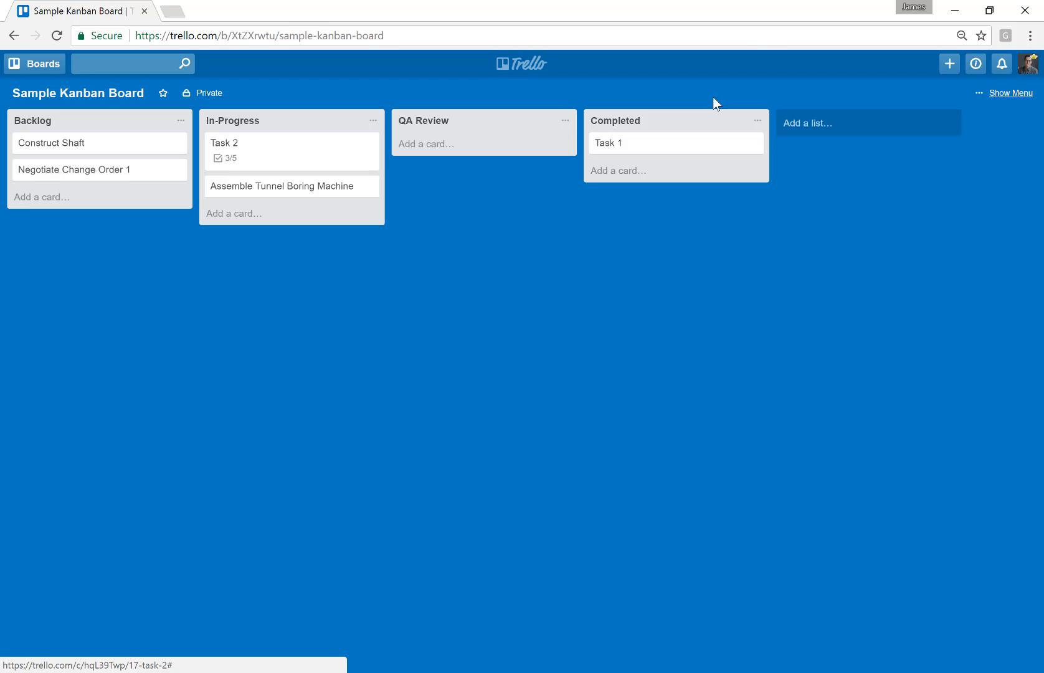
# Complete Step 4 and Step 5 in the Task 2 card's checklist and move the card to the QA Review list.
pyautogui.click(244, 153)
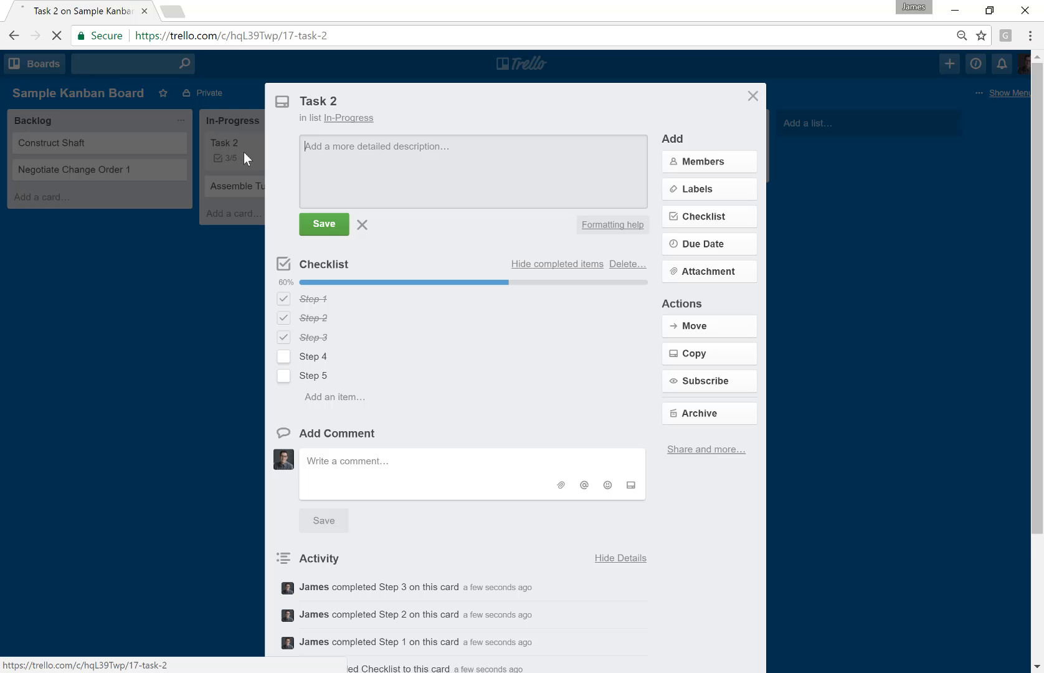
pyautogui.click(283, 356)
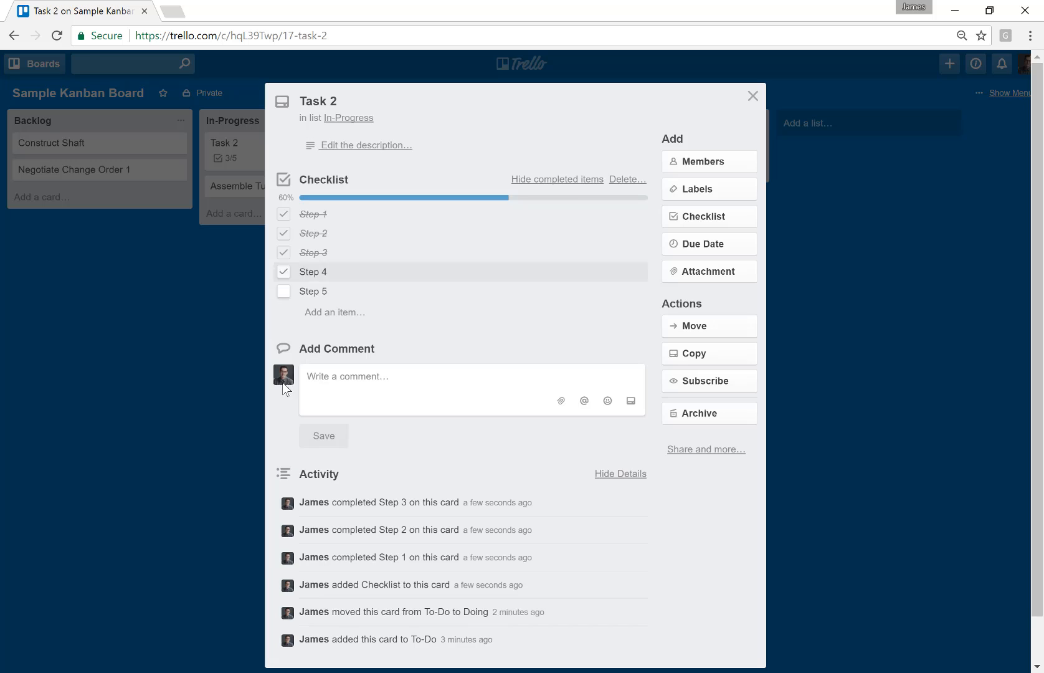
pyautogui.click(283, 292)
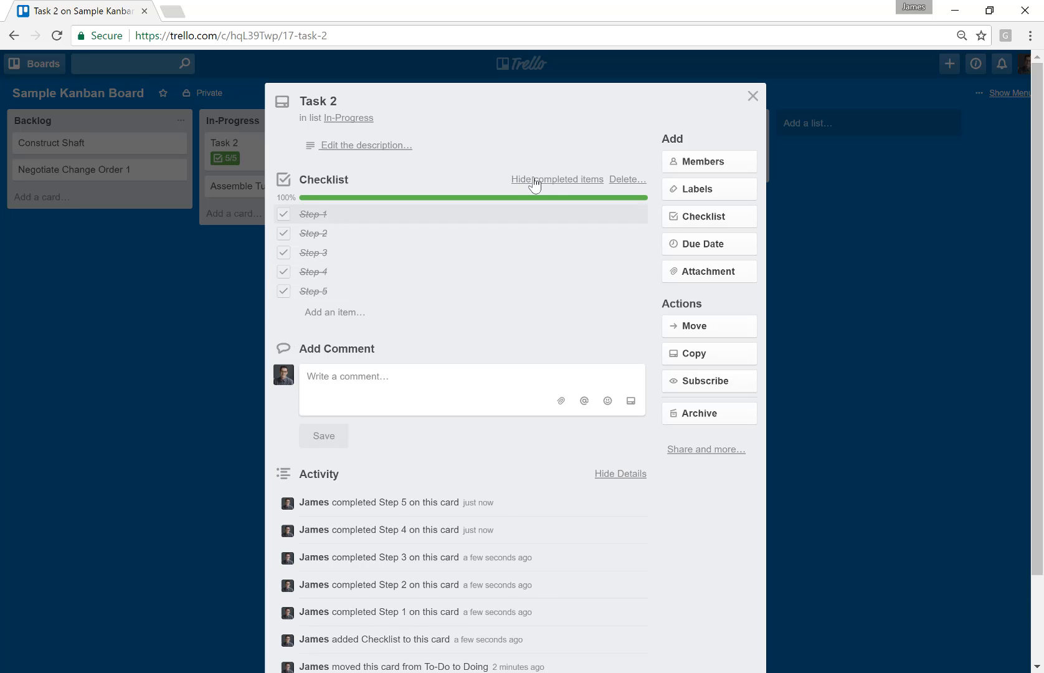
pyautogui.click(753, 97)
pyautogui.moveTo(271, 150); pyautogui.dragTo(450, 147)
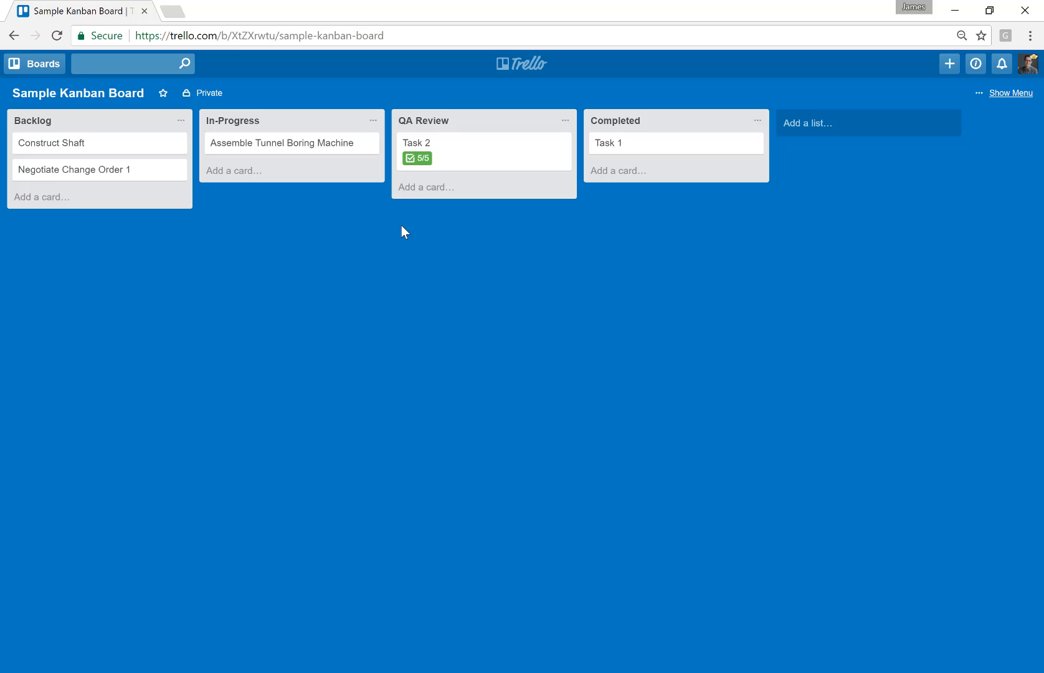
# Attach the image BT2 w-gantries from the computer's Desktop to the Assemble Tunnel Boring Machine card.
pyautogui.click(268, 145)
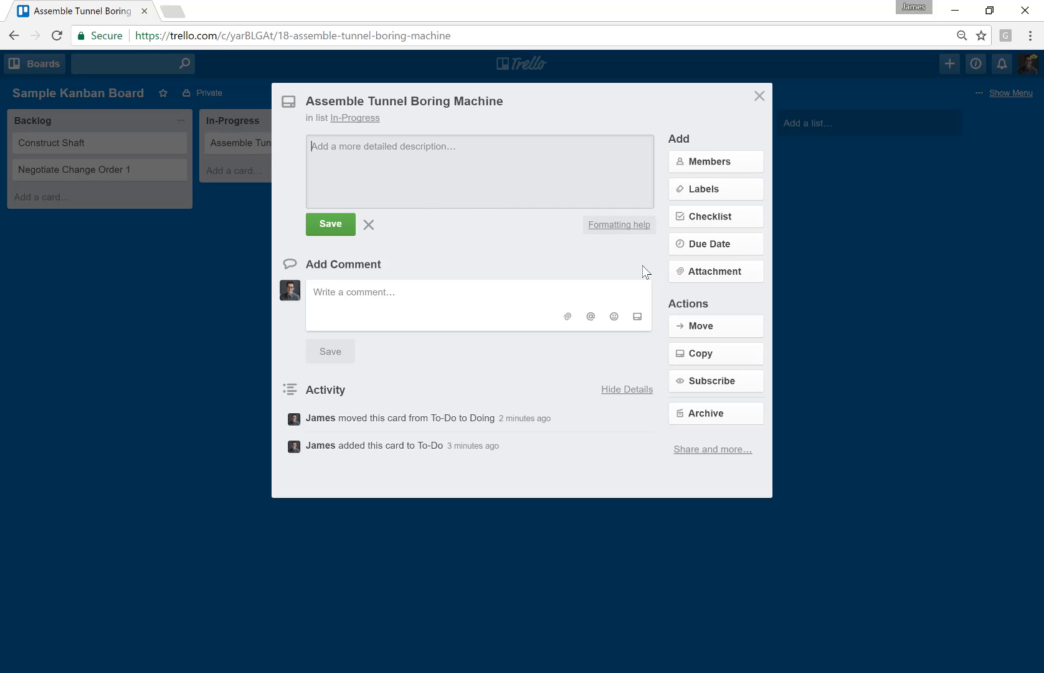
pyautogui.click(692, 274)
pyautogui.click(698, 327)
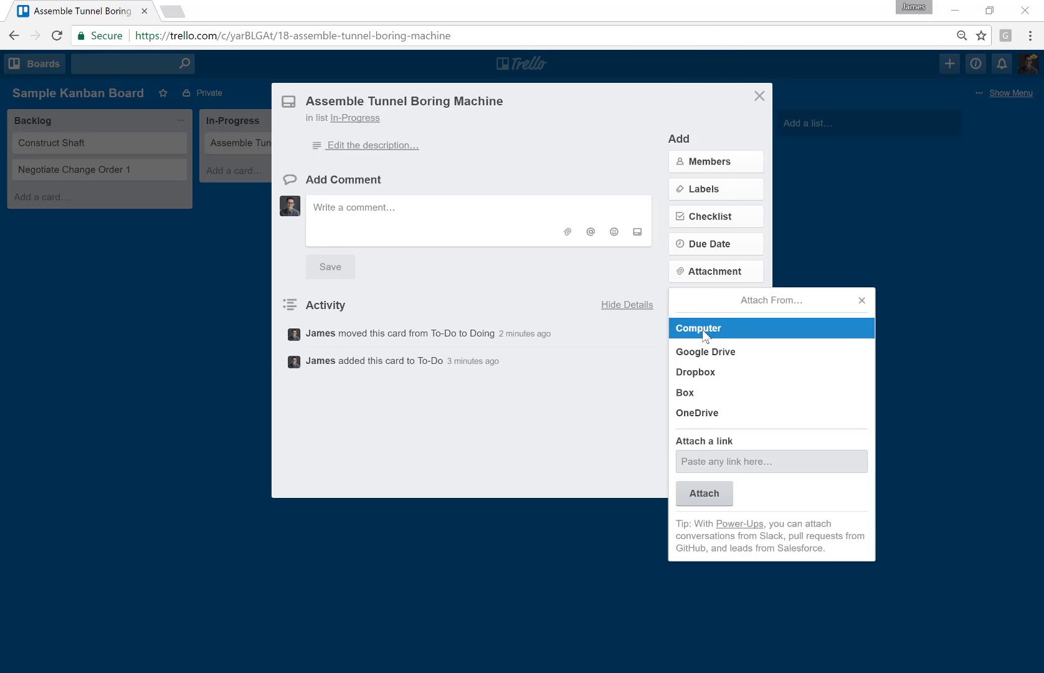
pyautogui.click(321, 100)
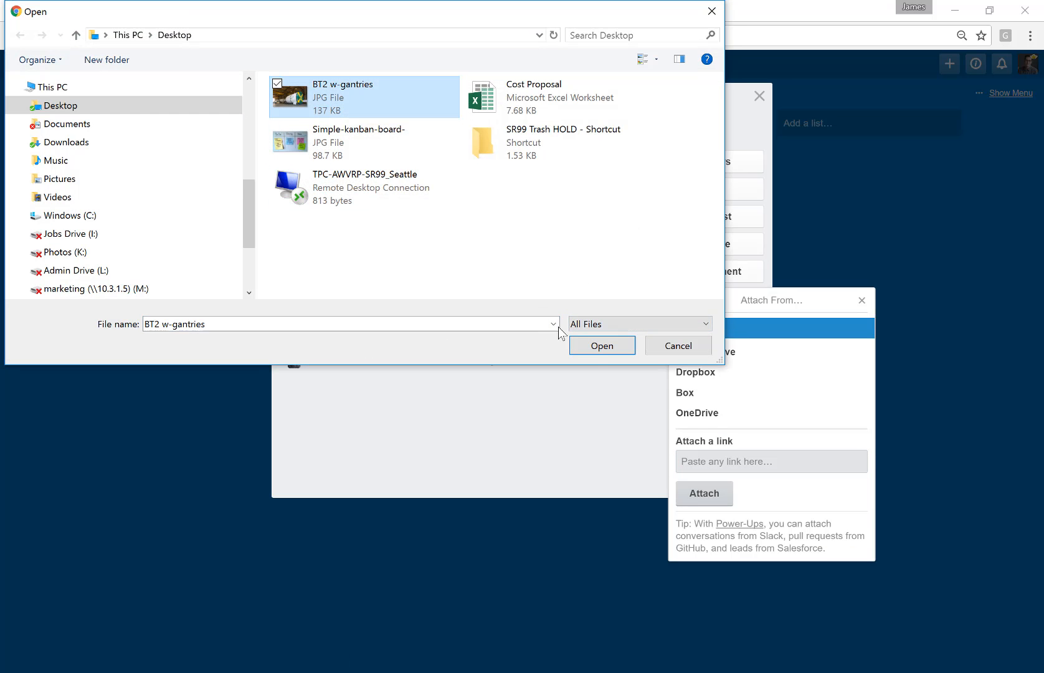
pyautogui.click(598, 345)
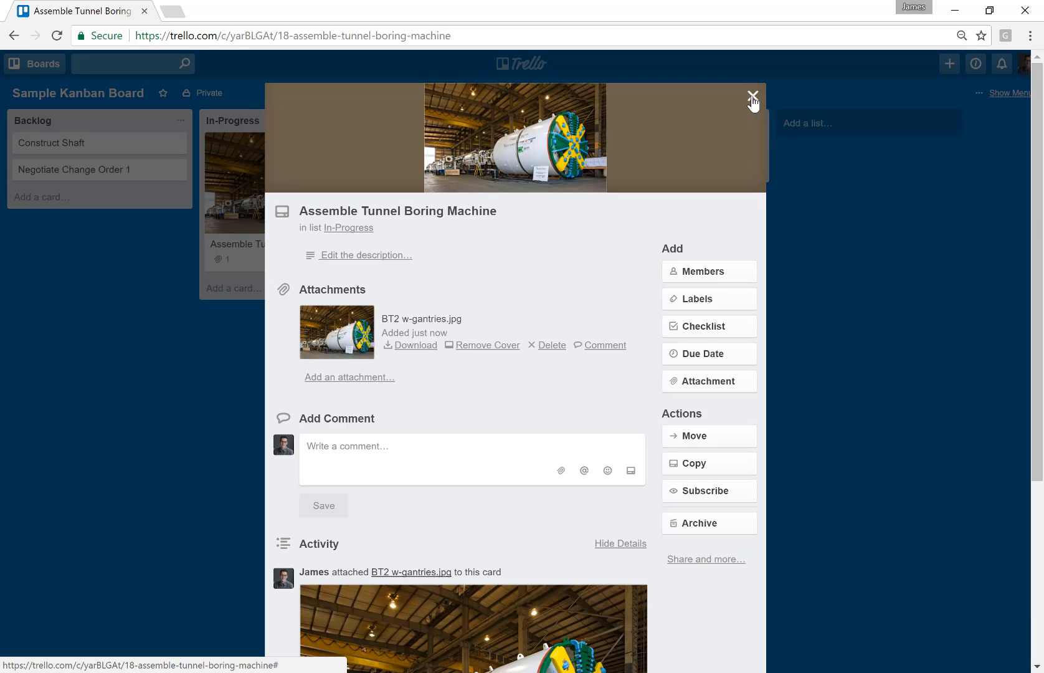
pyautogui.click(752, 97)
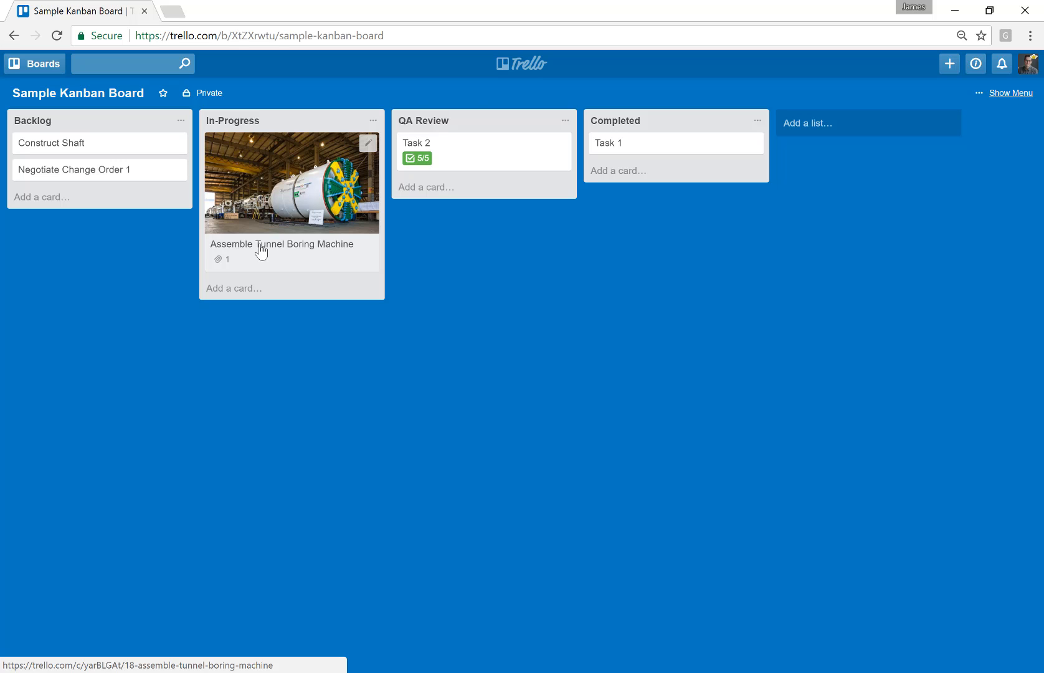
# Move the Assemble Tunnel Boring Machine card through QA Review and Completed and back to In-Progress.
pyautogui.moveTo(262, 249); pyautogui.dragTo(337, 206)
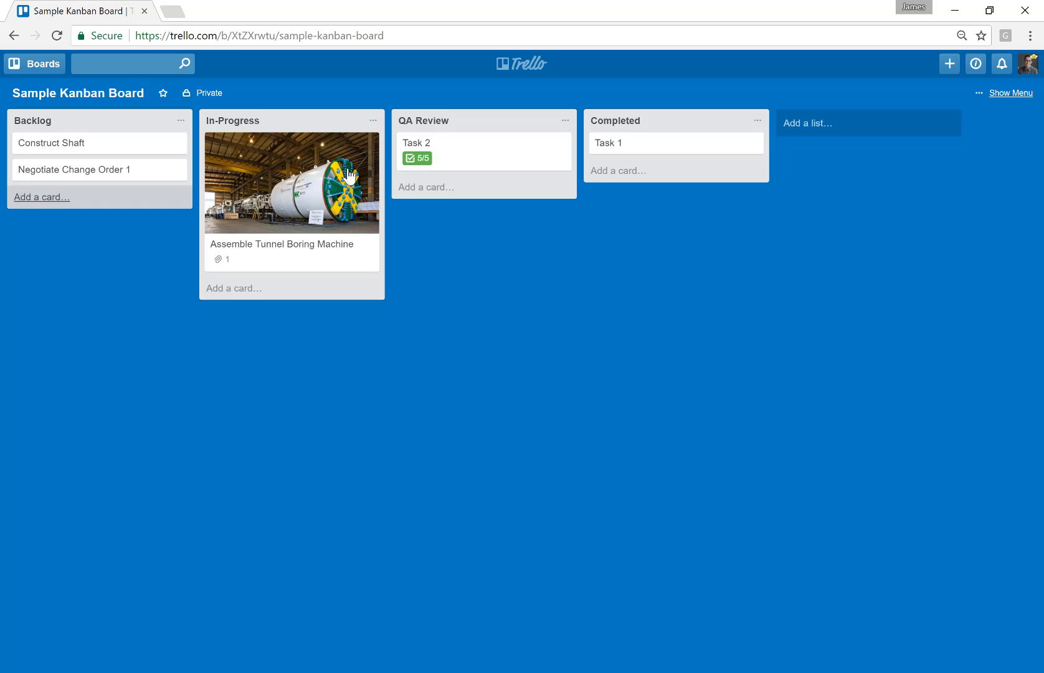
# Apply the unnamed red label to the Task 2 card in QA Review and return to the board.
pyautogui.click(447, 147)
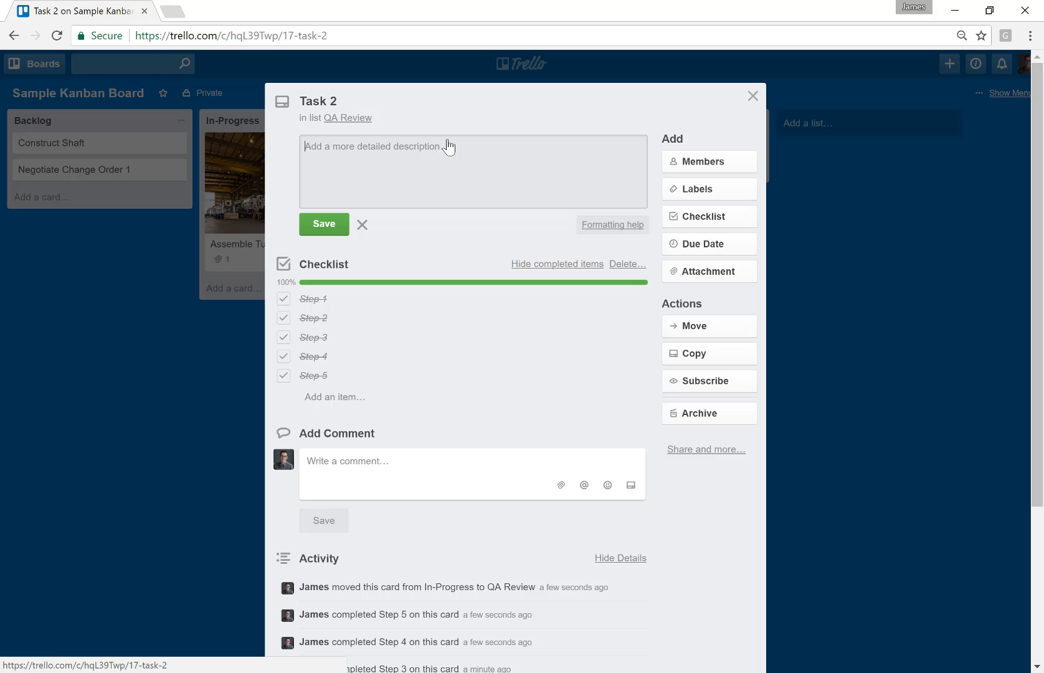
pyautogui.click(702, 196)
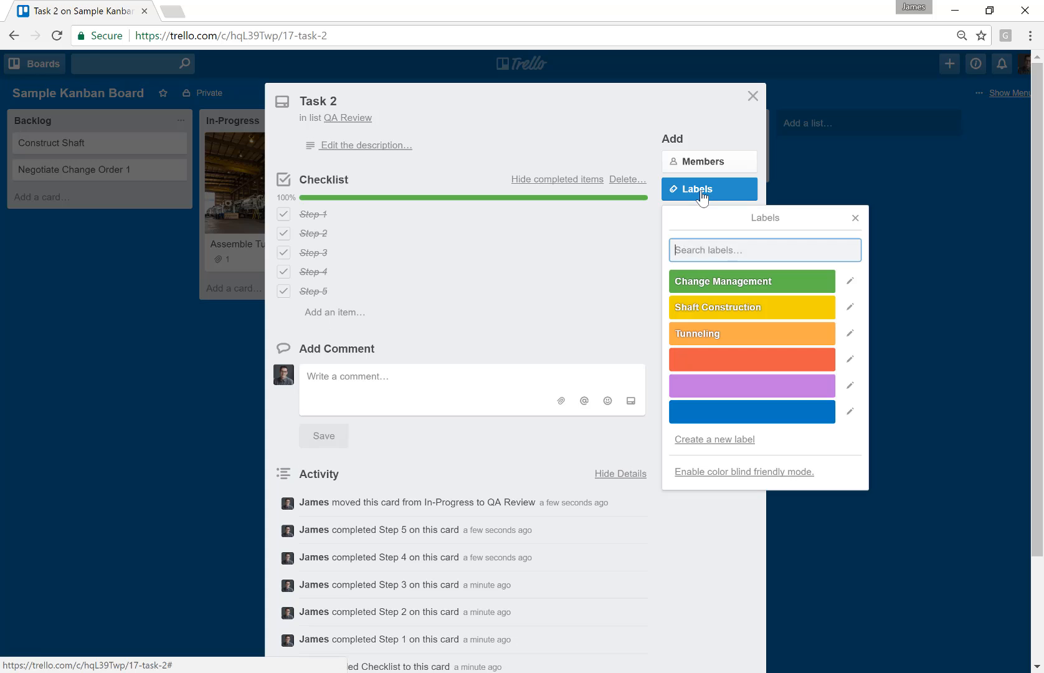
pyautogui.click(714, 362)
pyautogui.click(856, 218)
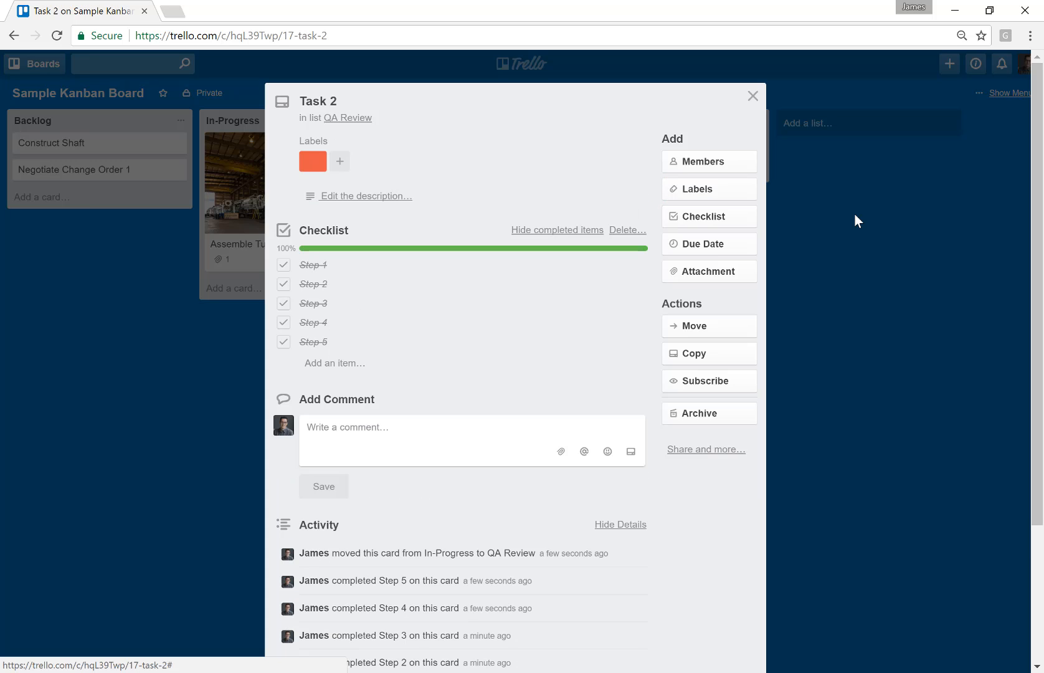
pyautogui.click(753, 95)
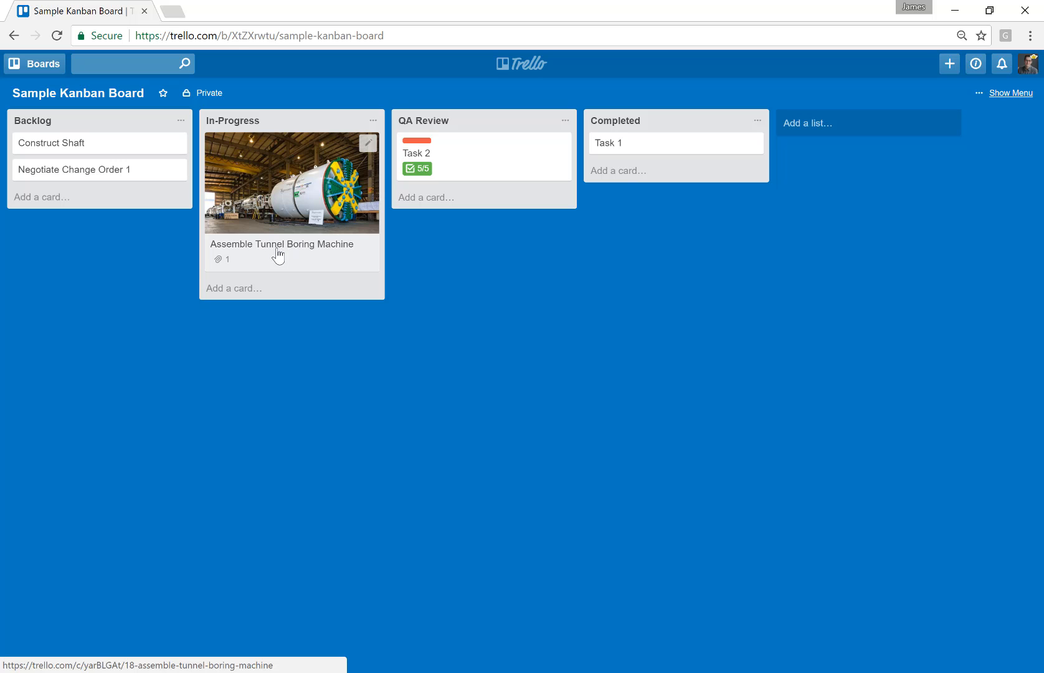
# Apply the yellow Shaft Construction label to the Construct Shaft card in Backlog and close the card.
pyautogui.click(84, 156)
pyautogui.click(681, 193)
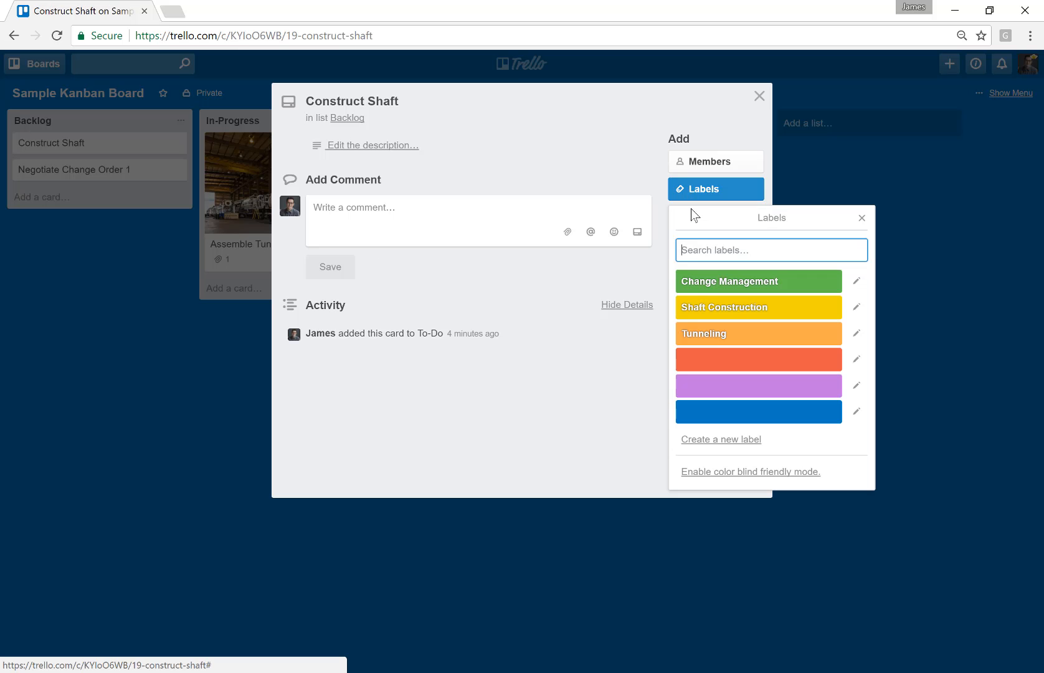
pyautogui.click(700, 309)
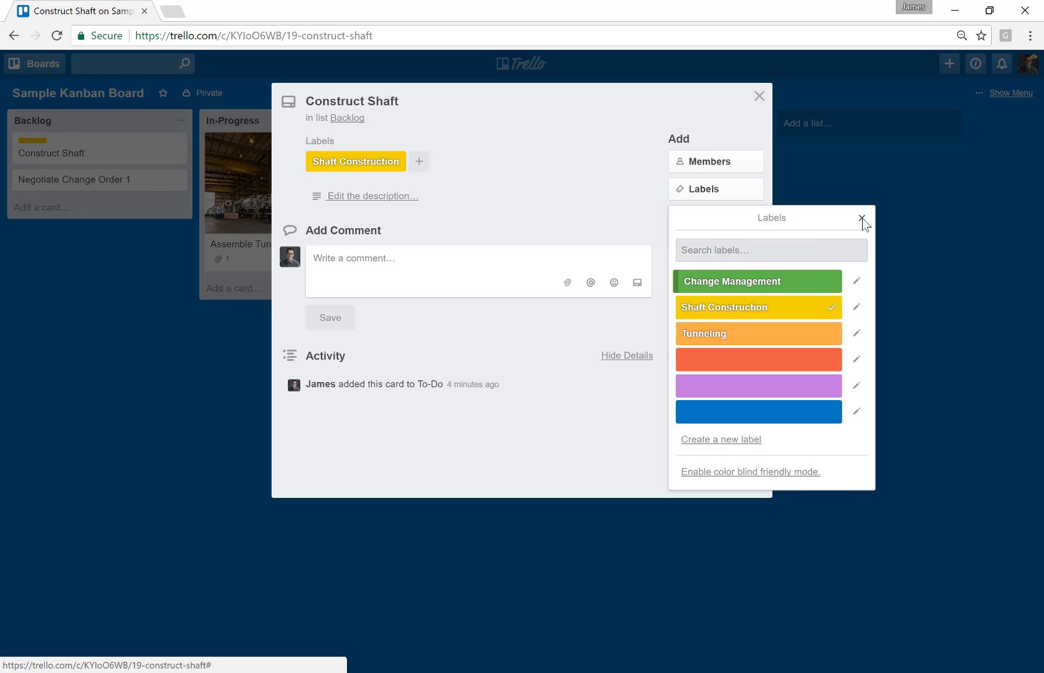
pyautogui.click(862, 218)
pyautogui.click(760, 96)
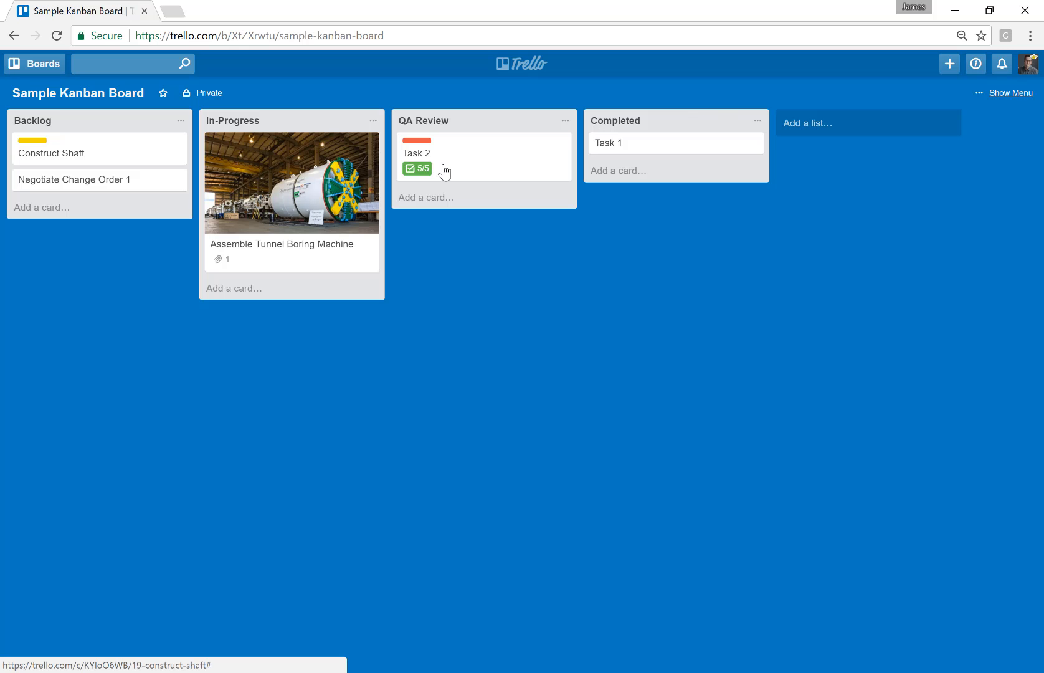
# Apply the orange Tunneling label to the Assemble Tunnel Boring Machine card and close the card.
pyautogui.click(289, 248)
pyautogui.click(690, 300)
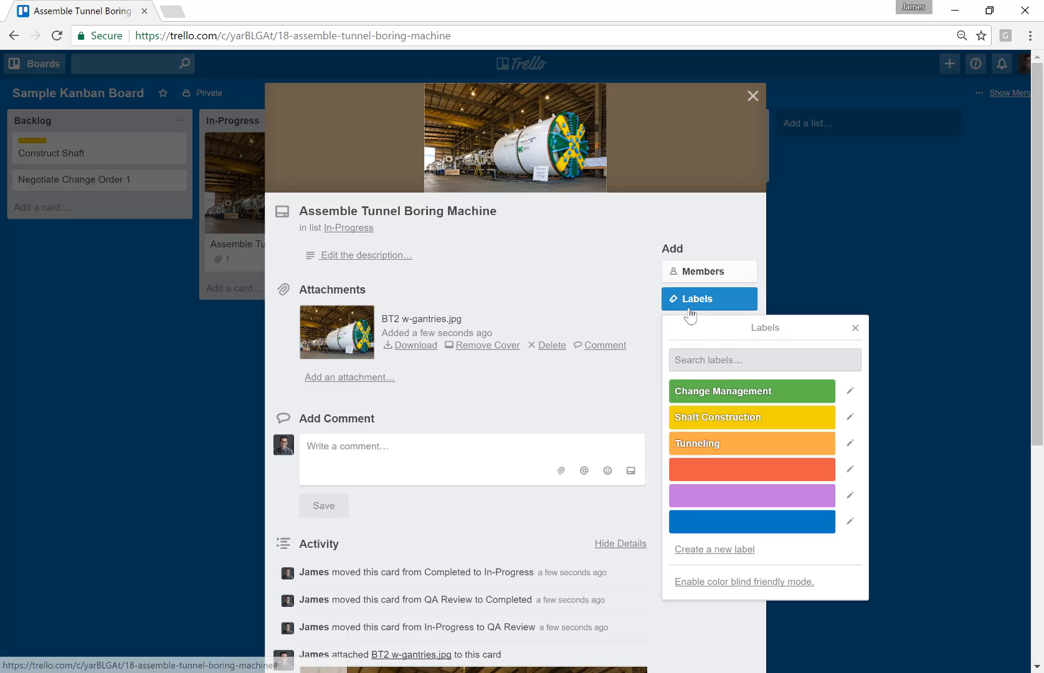
pyautogui.click(721, 441)
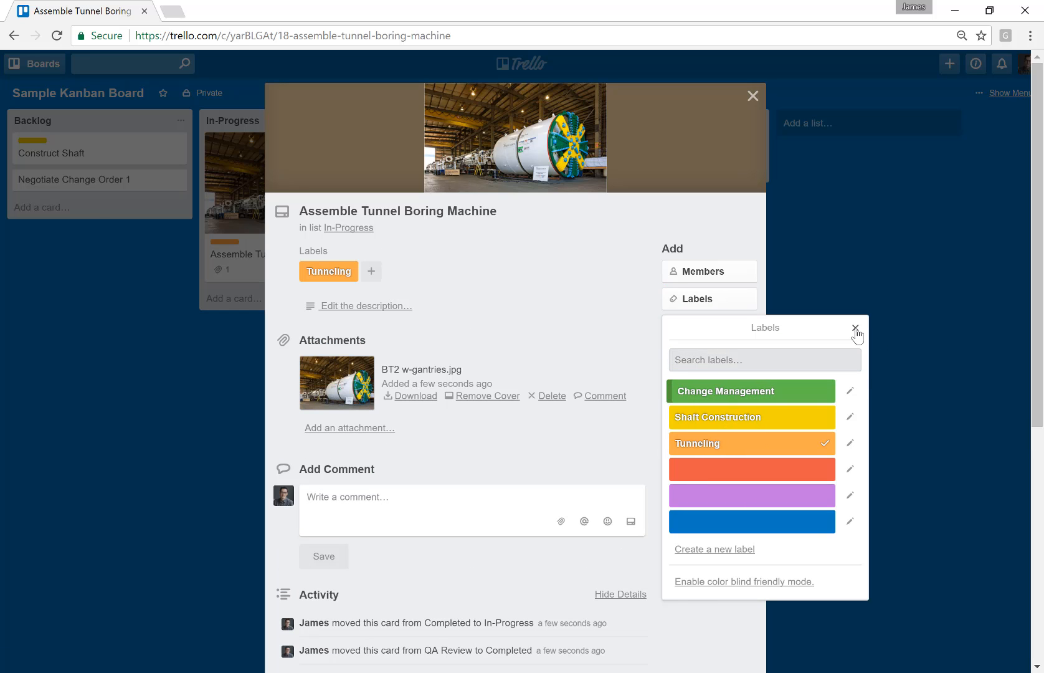
pyautogui.click(855, 327)
pyautogui.click(753, 95)
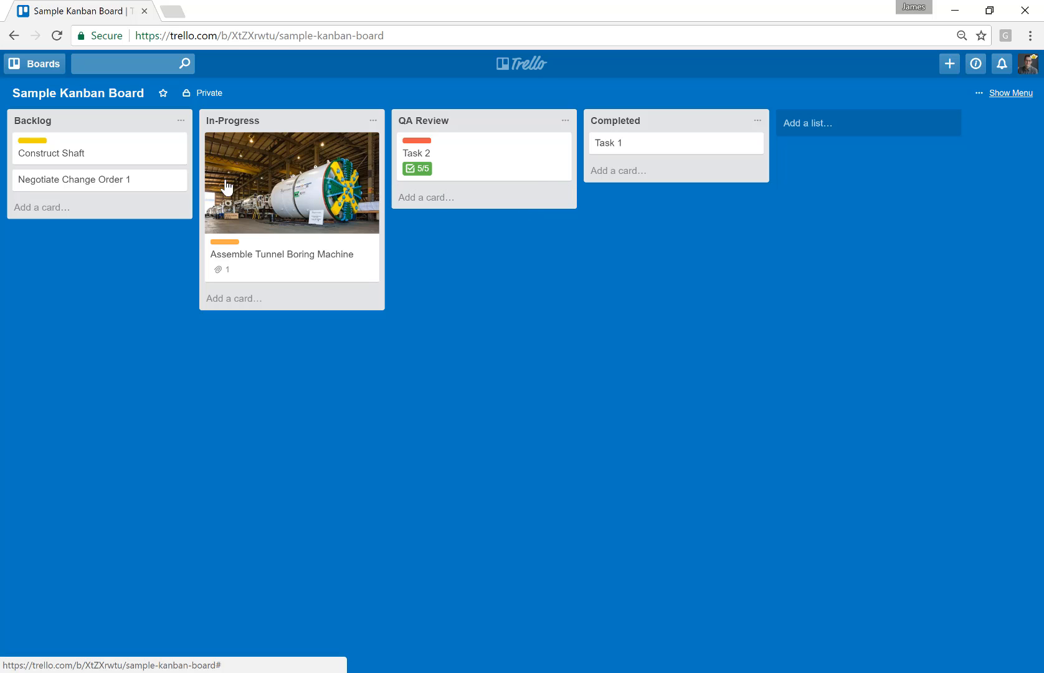
# Assign the board's only listed member to the Negotiate Change Order 1 card and close the card.
pyautogui.click(118, 182)
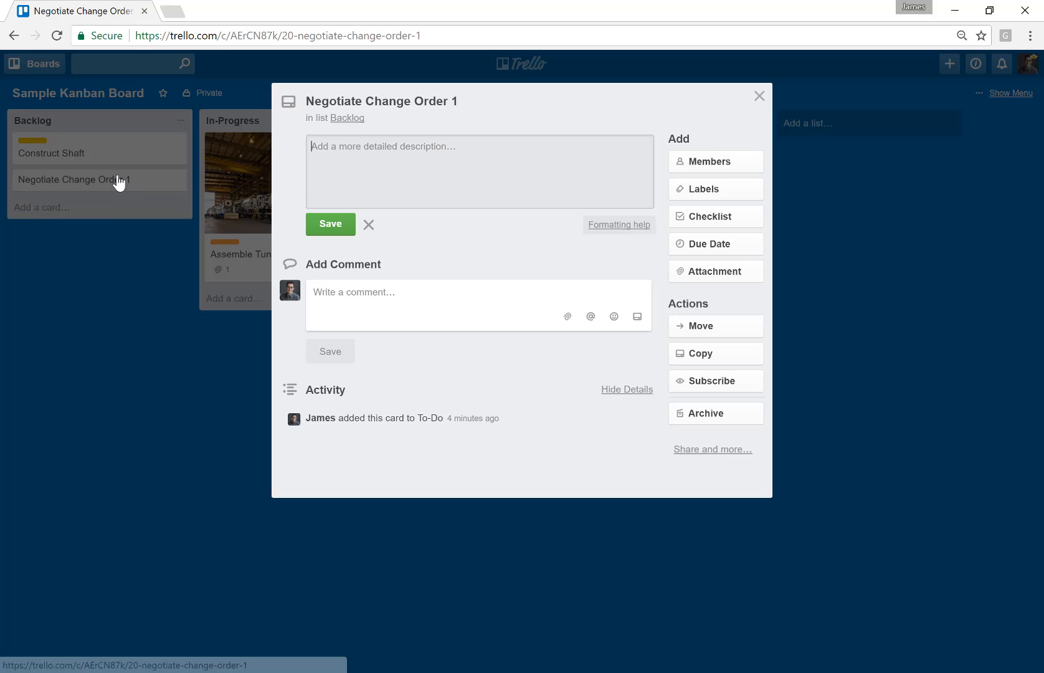
pyautogui.click(700, 161)
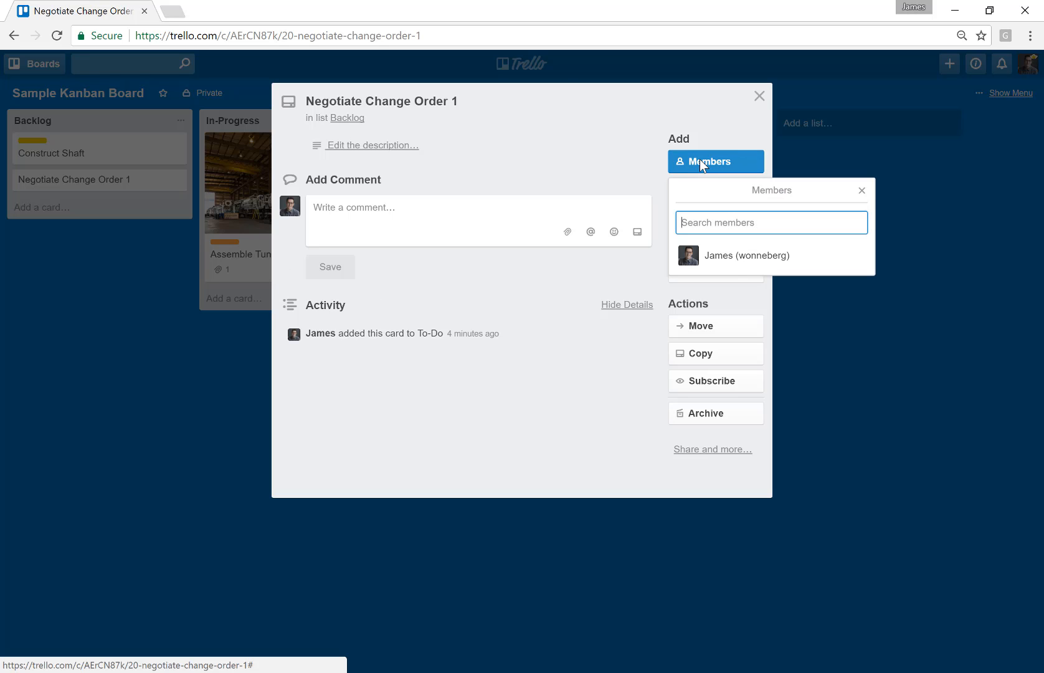
pyautogui.click(734, 256)
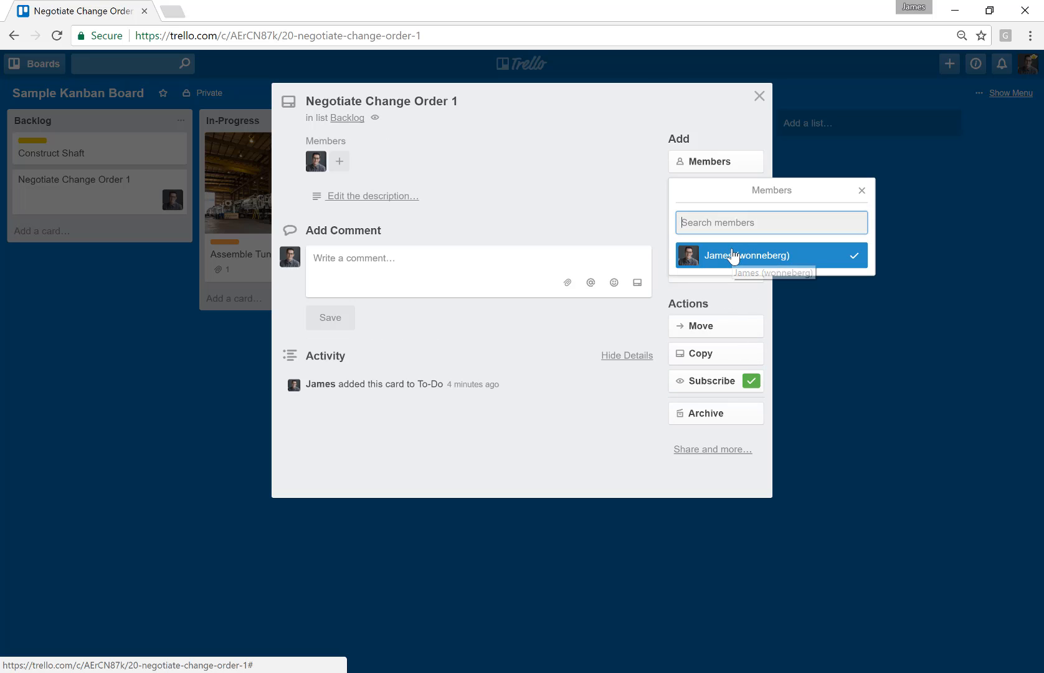
pyautogui.click(862, 190)
pyautogui.click(762, 96)
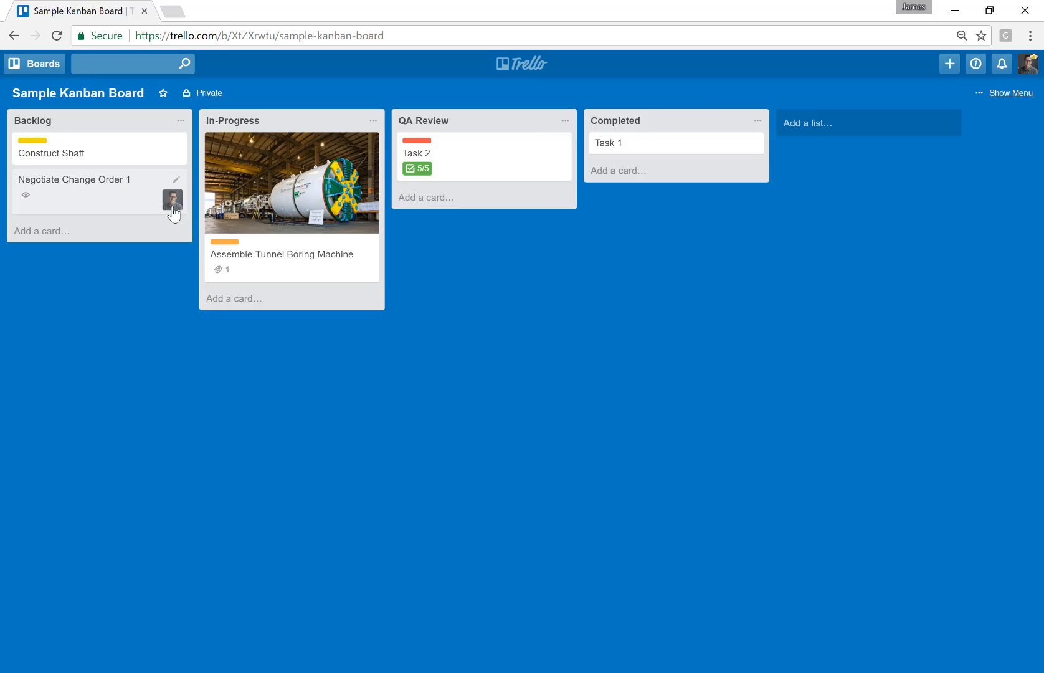
# Set the Negotiate Change Order 1 card's due date to 5/19/2017 at 12:00 PM.
pyautogui.click(99, 184)
pyautogui.click(724, 251)
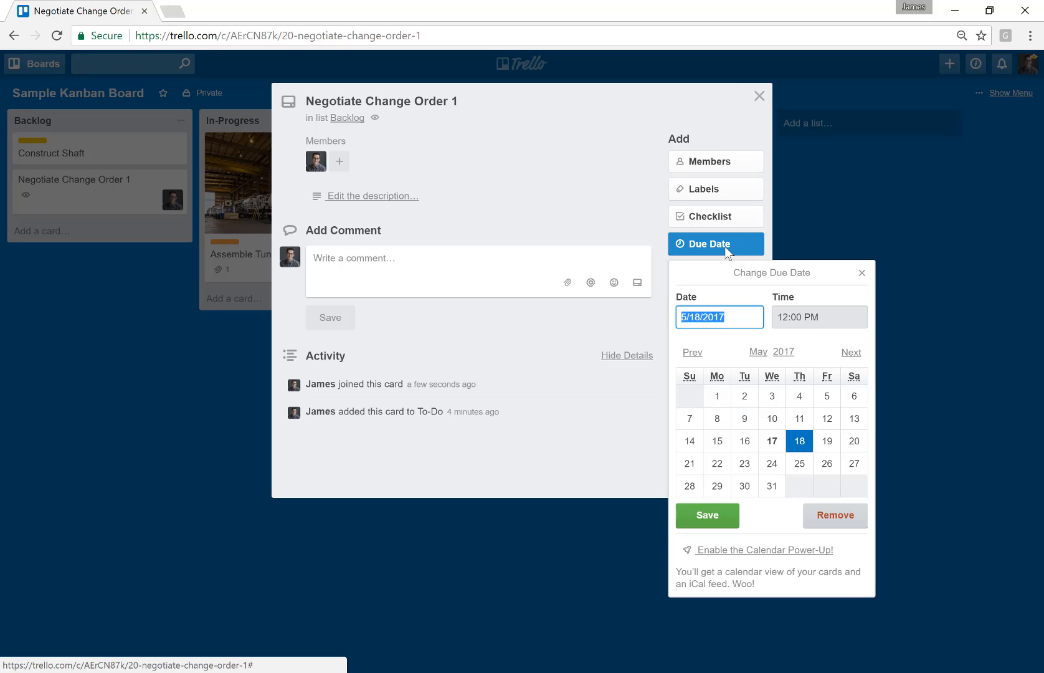
pyautogui.click(825, 442)
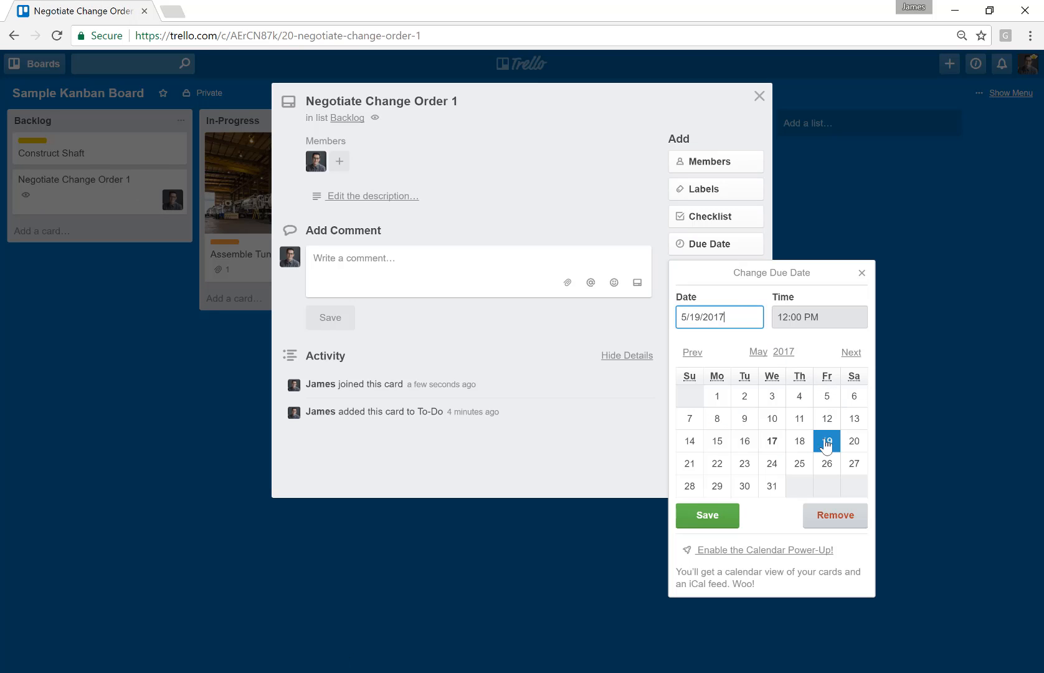
pyautogui.click(716, 522)
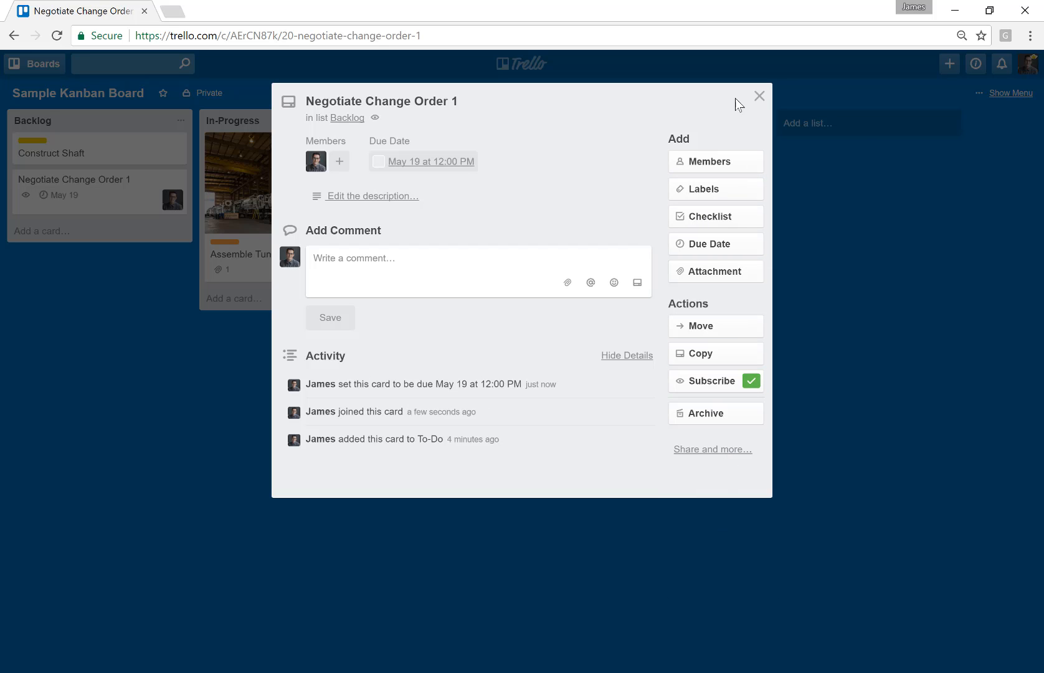
pyautogui.click(759, 97)
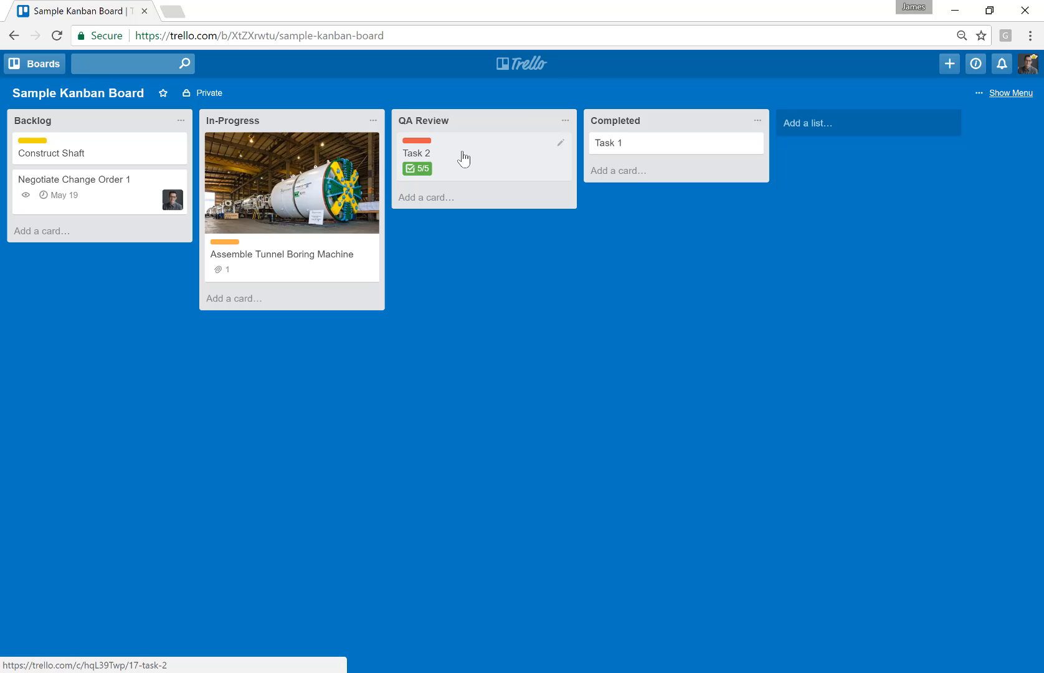
# Attach the Cost Proposal Excel file from the computer's Desktop to the Negotiate Change Order 1 card and close the card.
pyautogui.click(103, 183)
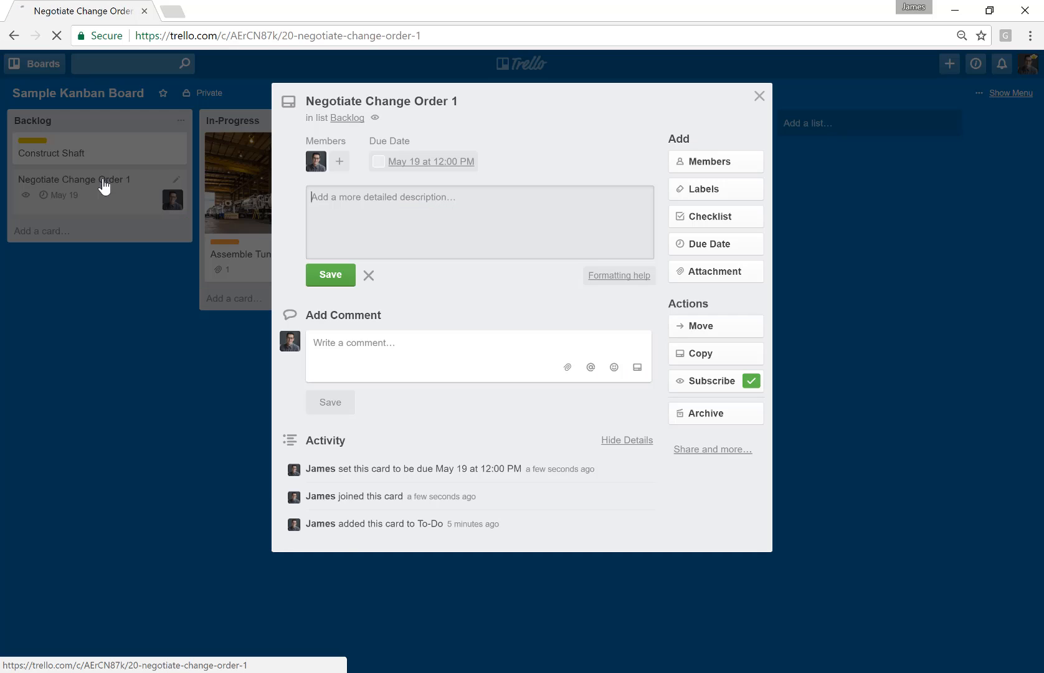
pyautogui.click(689, 272)
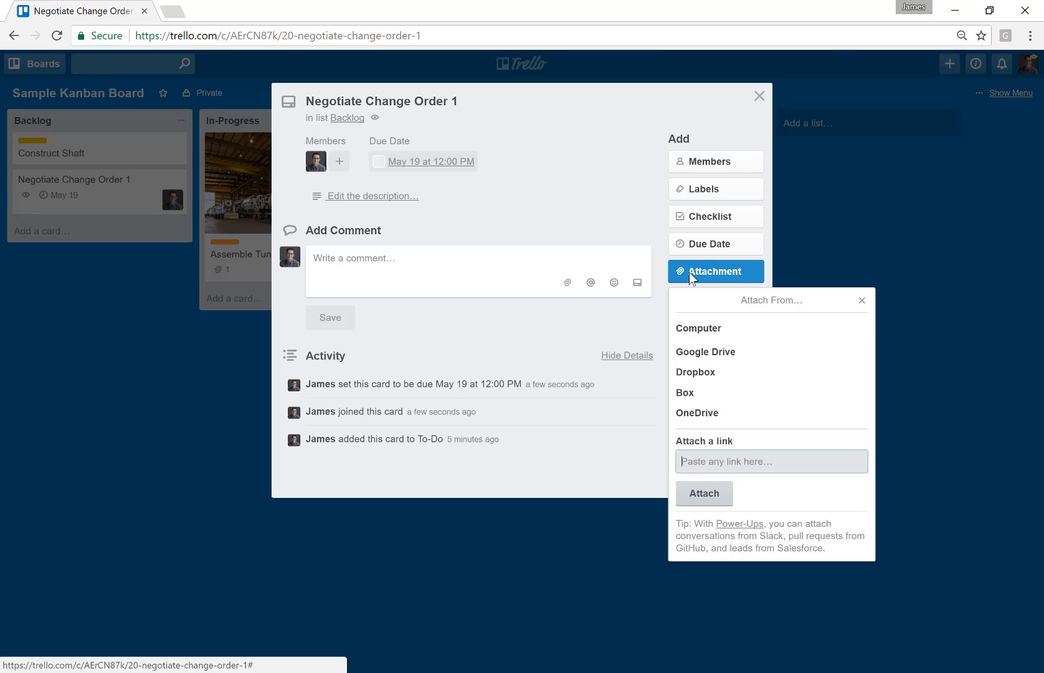
pyautogui.click(714, 334)
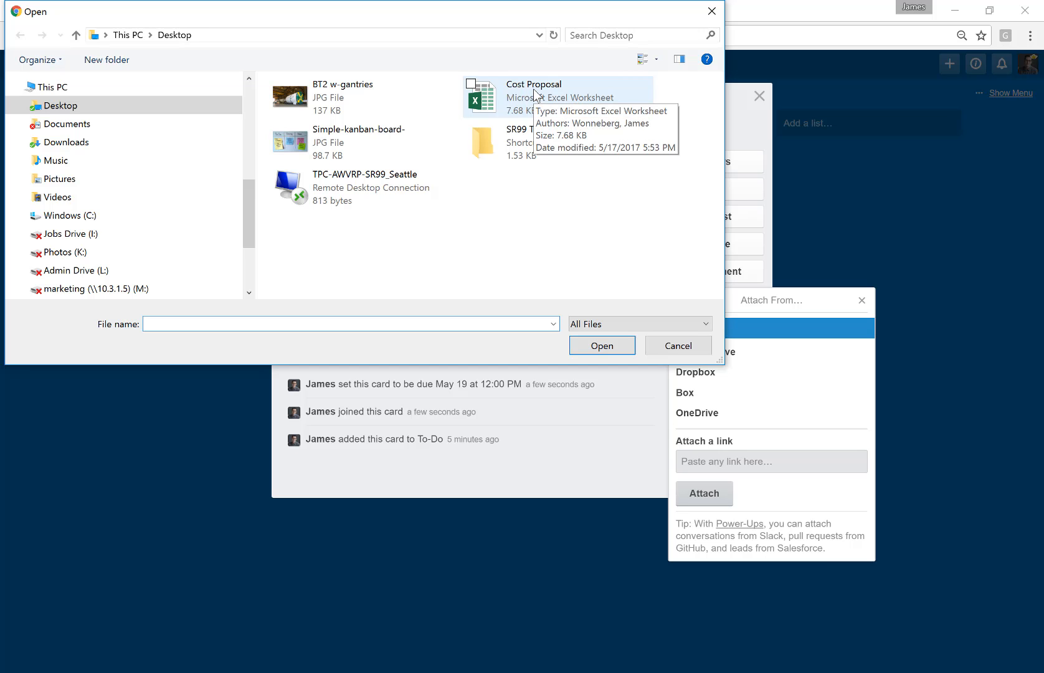
pyautogui.click(534, 94)
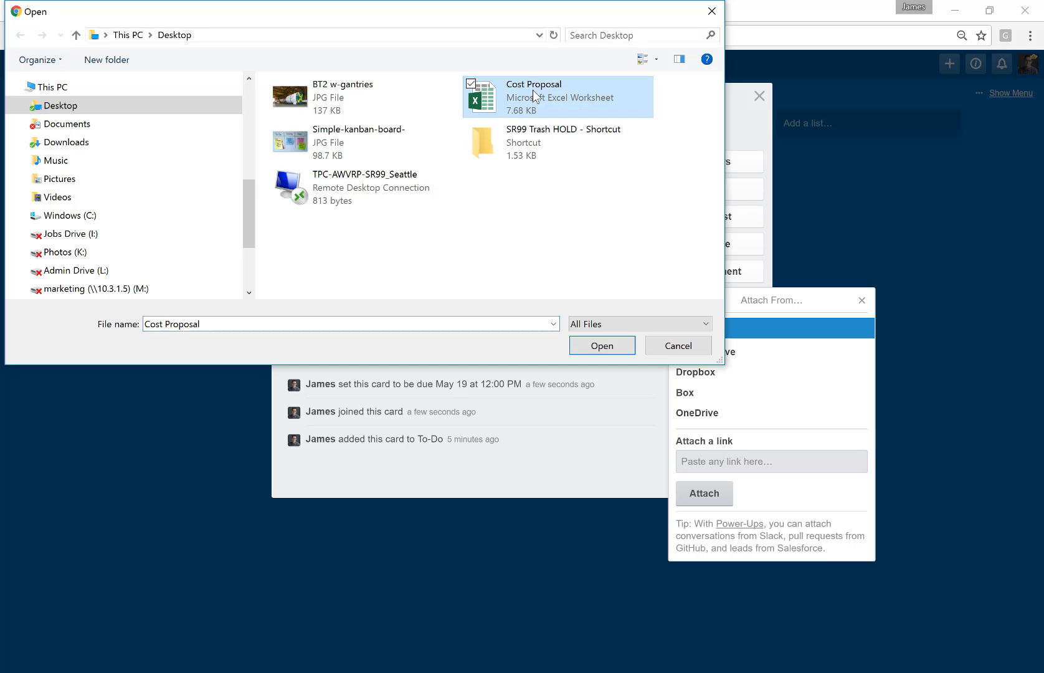
pyautogui.click(605, 351)
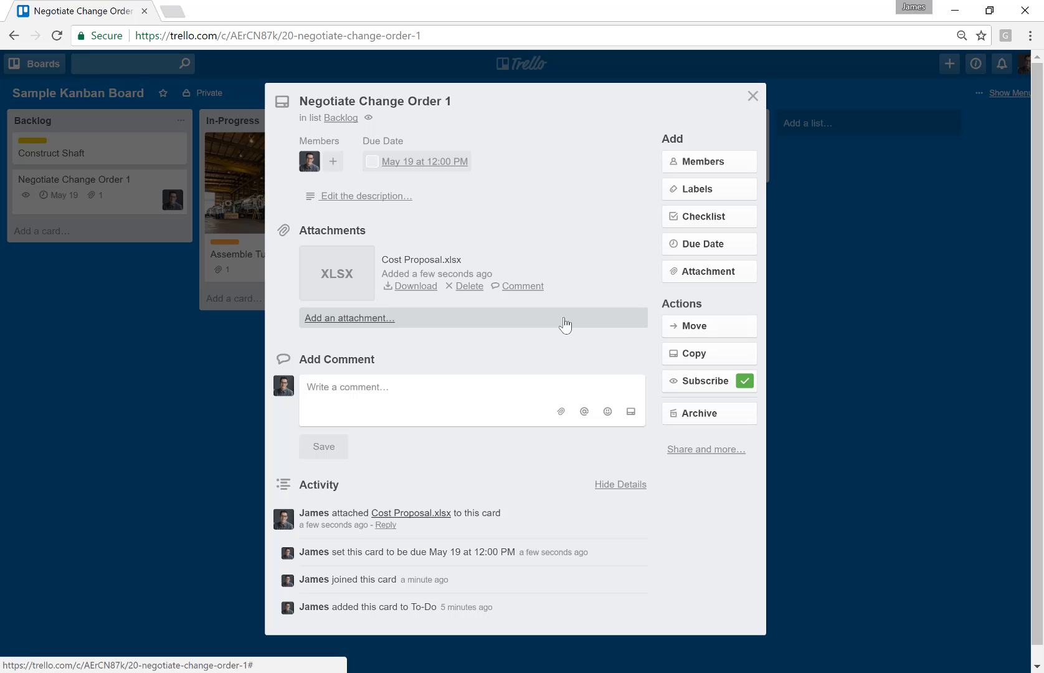
pyautogui.click(753, 97)
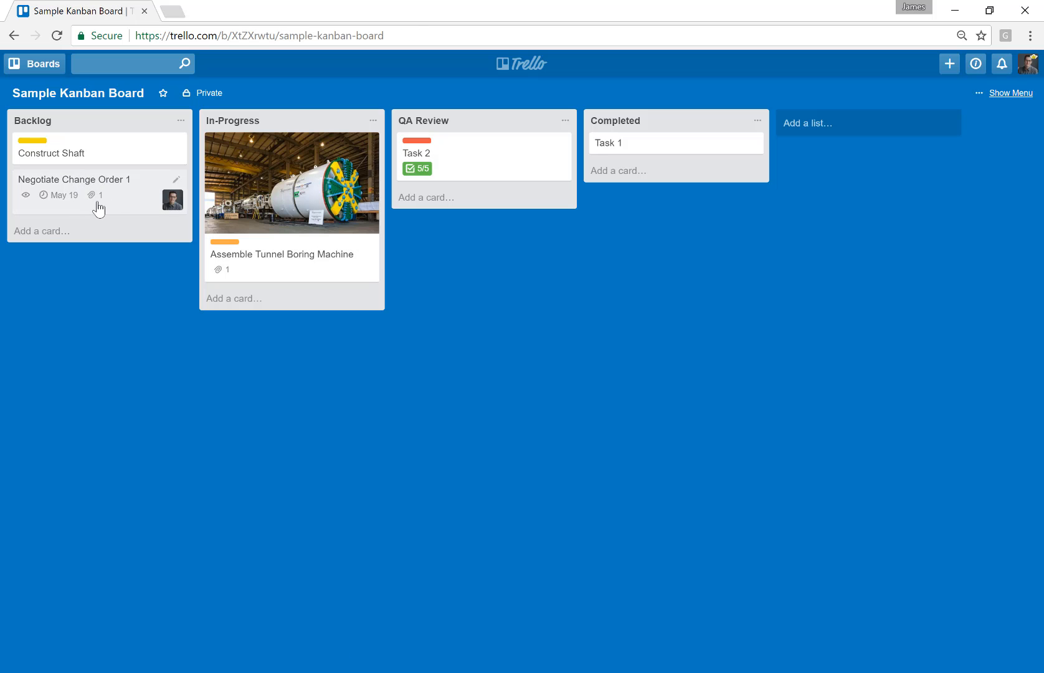
# Post a comment on the Task 2 card: the reviewer's first name followed by ", ready for your review. Please take note of step 3.".
pyautogui.click(468, 155)
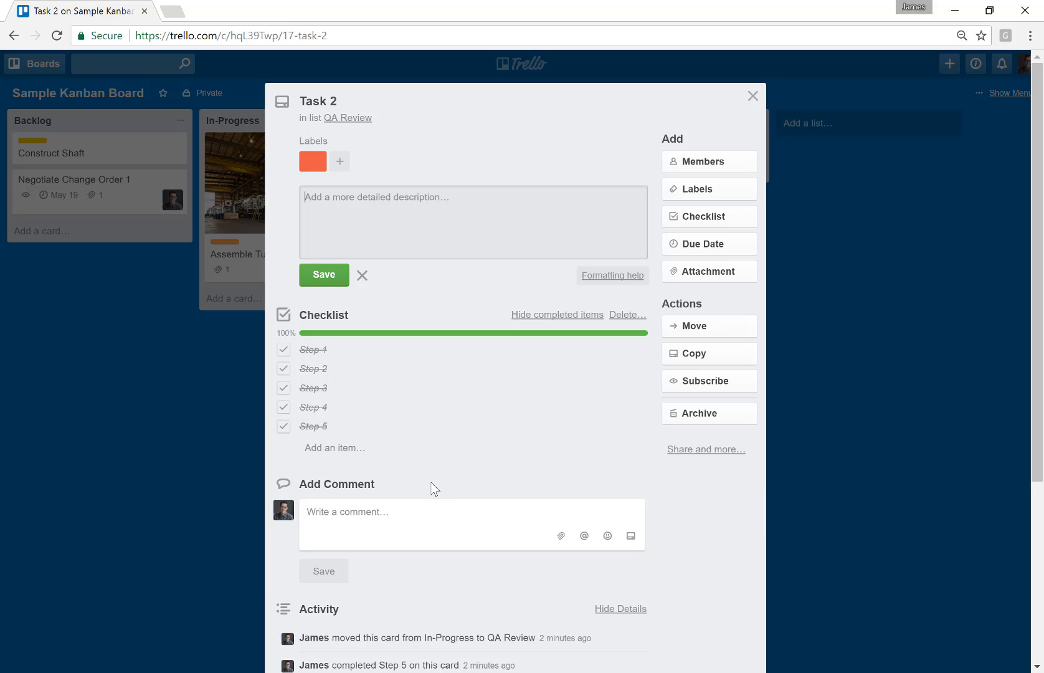
pyautogui.click(357, 508)
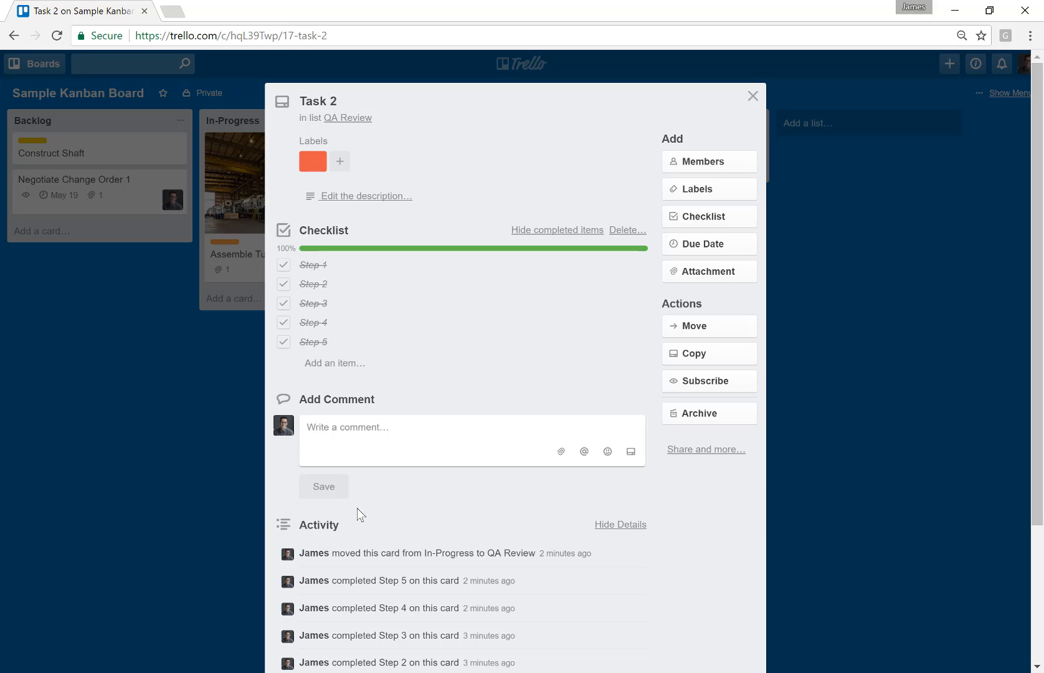
pyautogui.write('Bob, r')
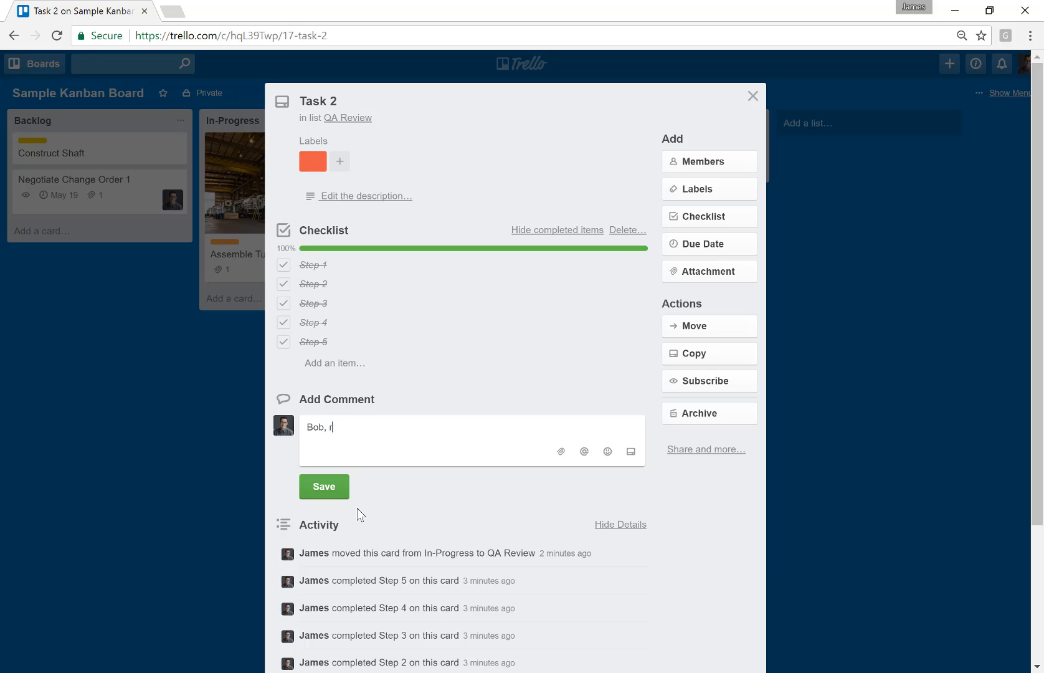
pyautogui.write('eady for your review. Please ta')
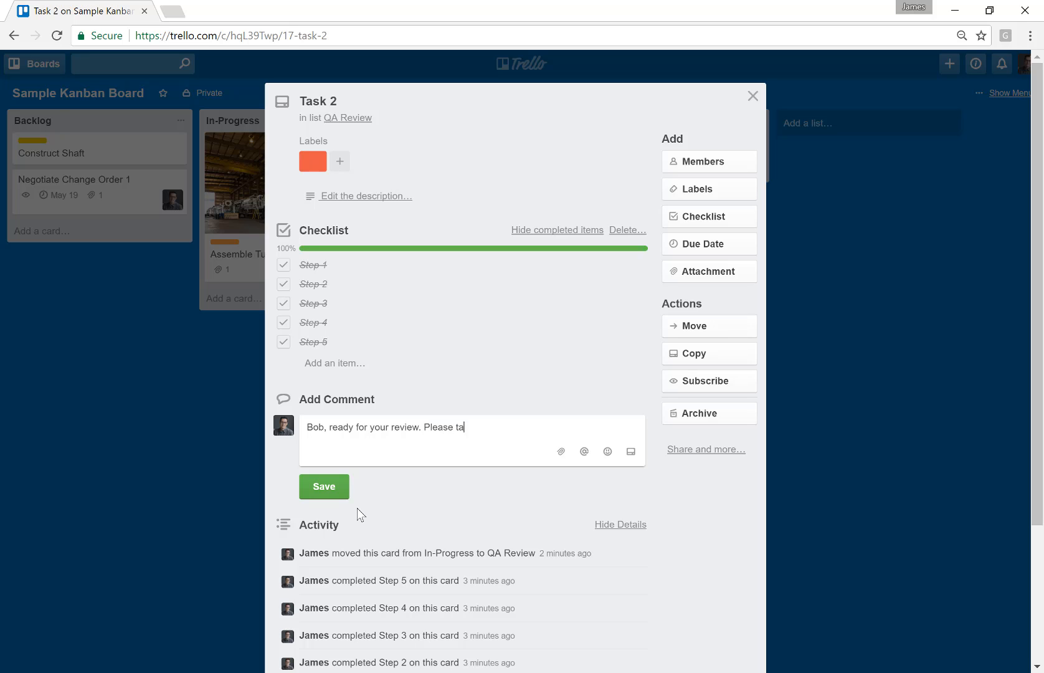
pyautogui.write('ke note of step 3.')
pyautogui.click(337, 492)
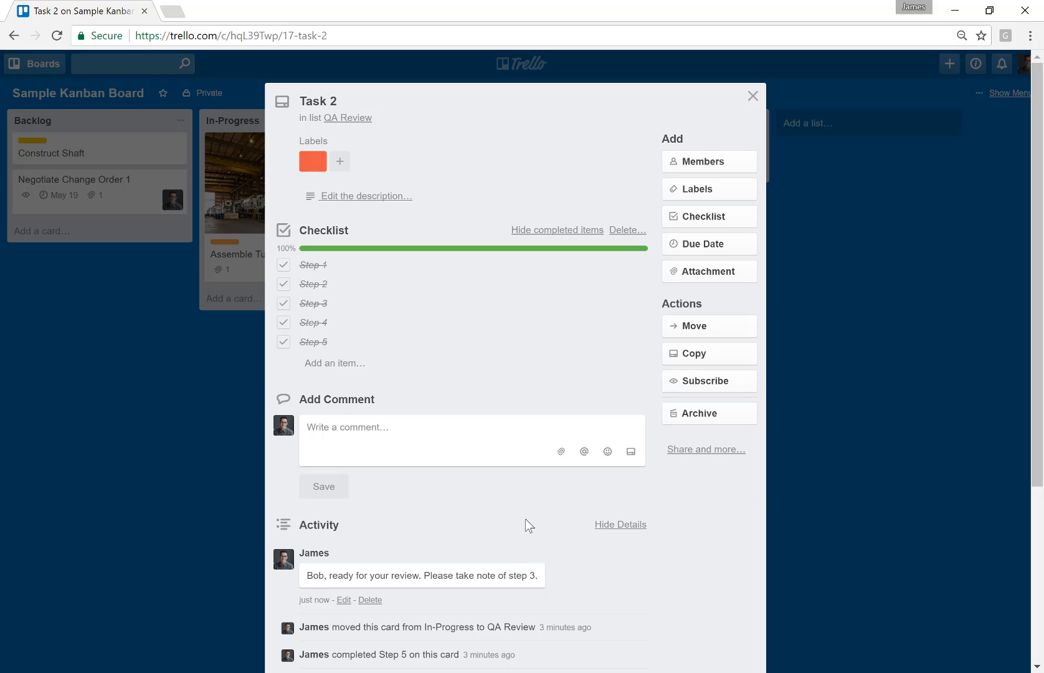
# Review the Task 2 card's activity history down to its creation entry and close the card.
pyautogui.scroll(-5, 536, 520)
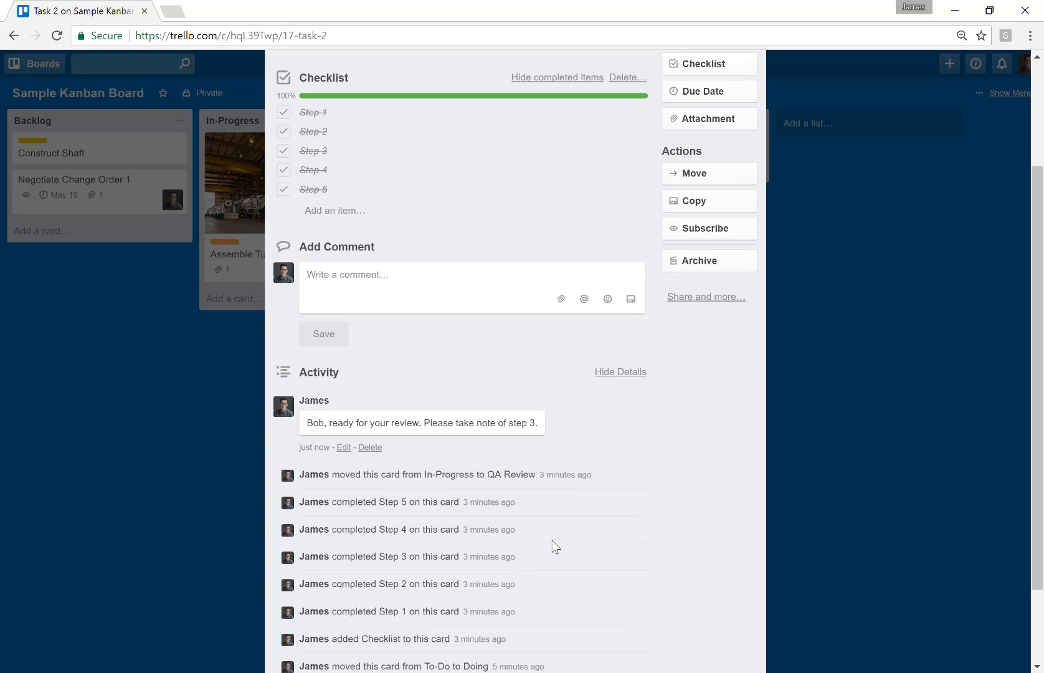
pyautogui.scroll(7, 554, 546)
pyautogui.scroll(-10, 552, 514)
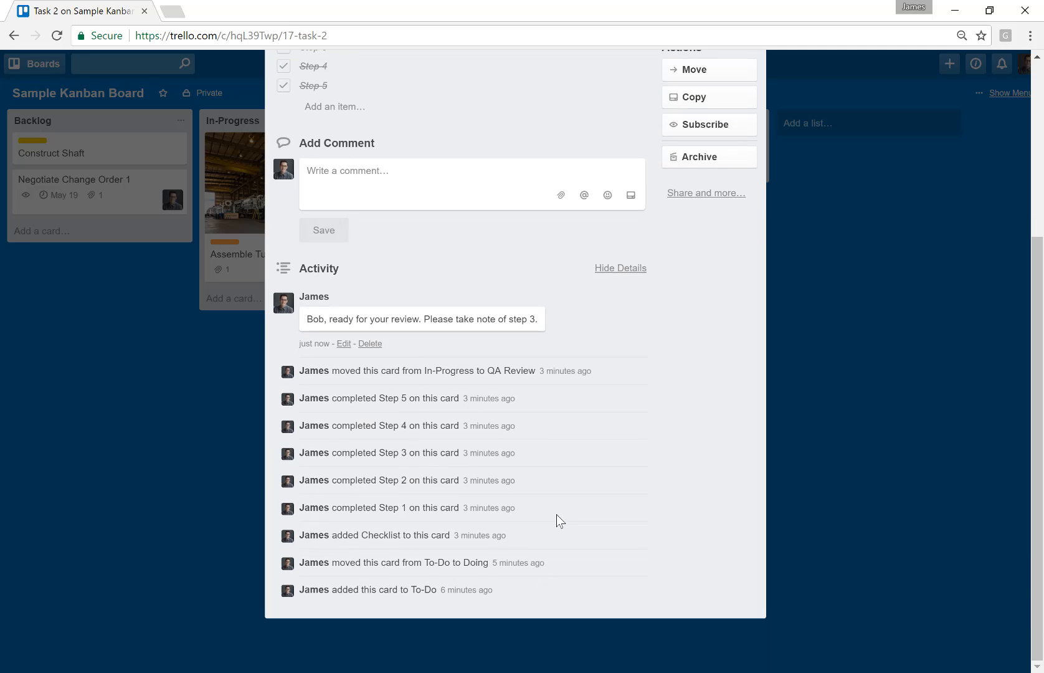
pyautogui.scroll(5, 556, 514)
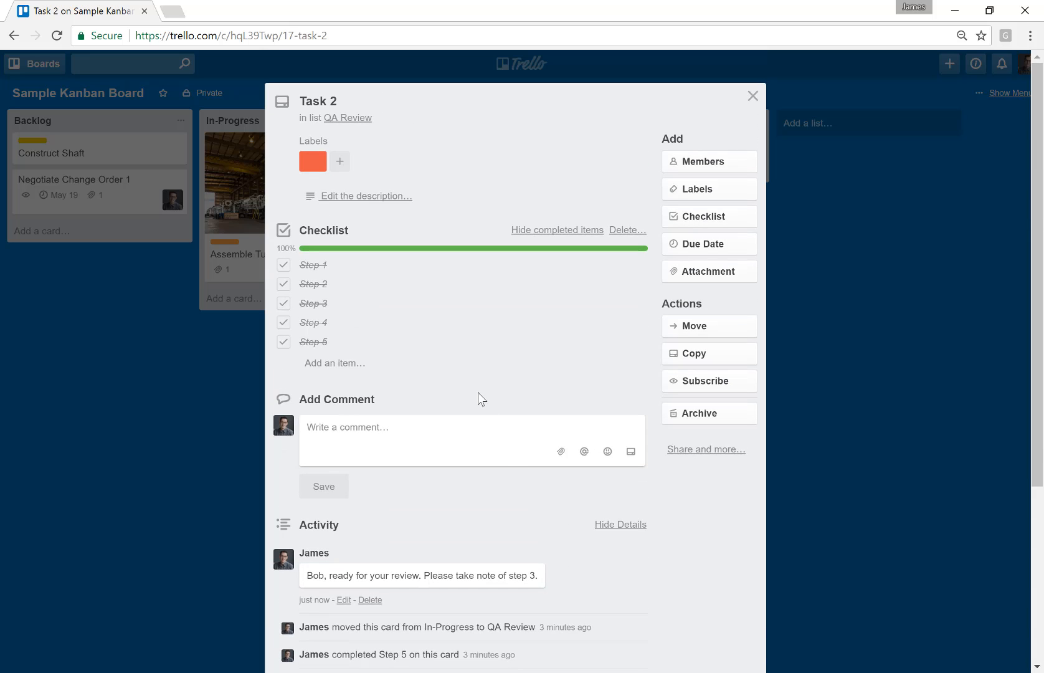
pyautogui.click(752, 98)
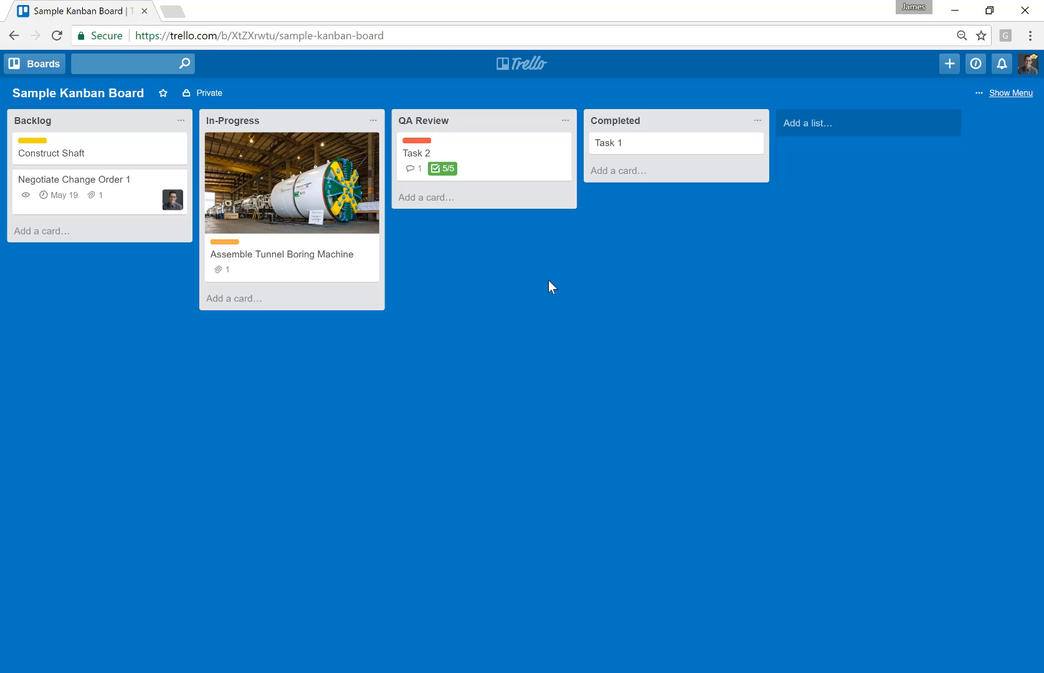